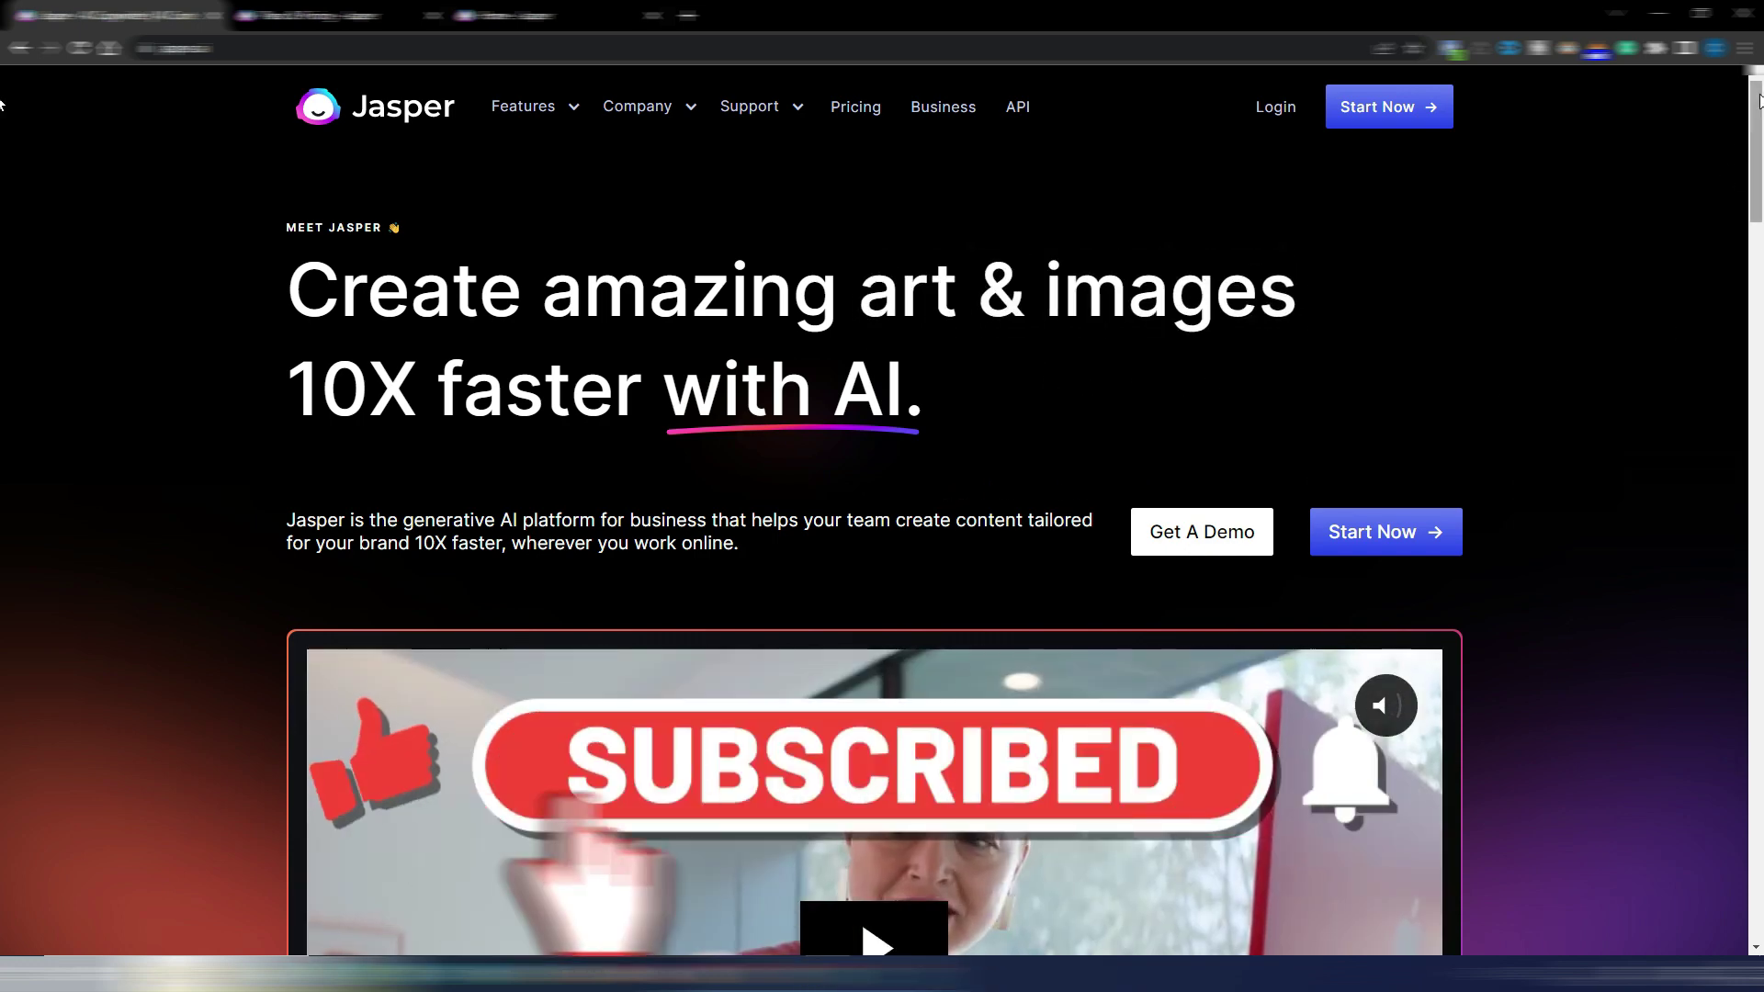
Scroll down and back up the Jasper homepage to look it over.
scroll(1758, 107, down, 10)
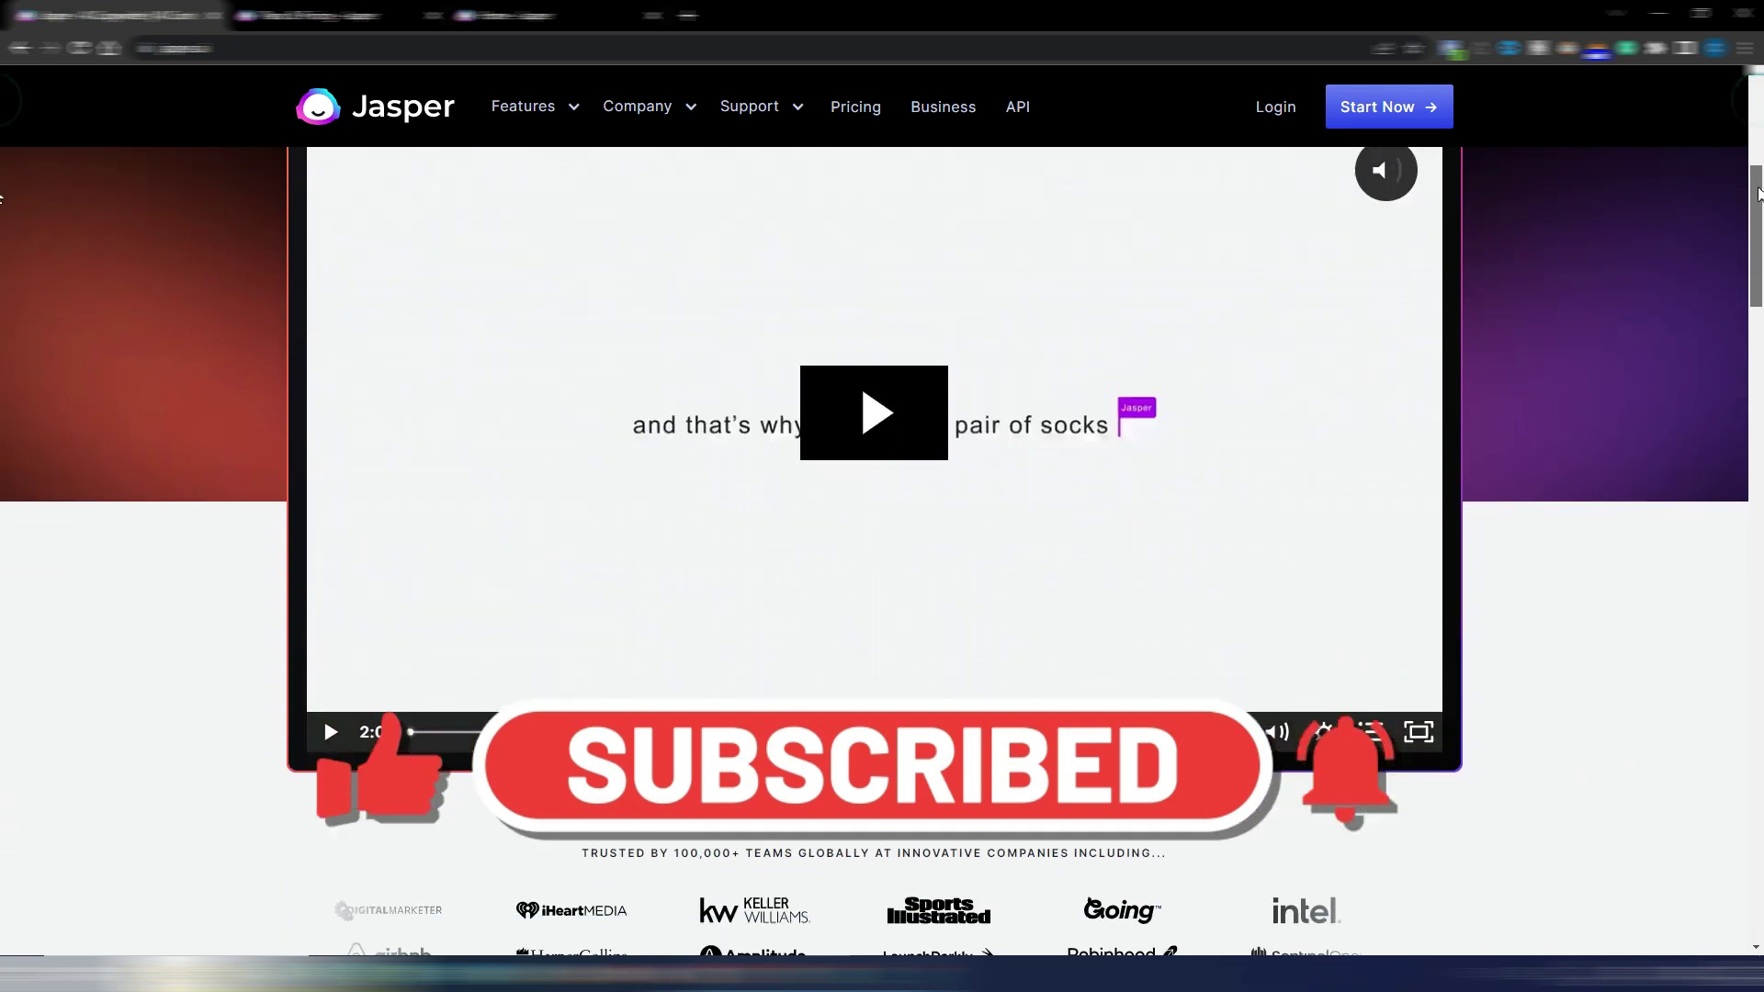
scroll(1758, 107, up, 10)
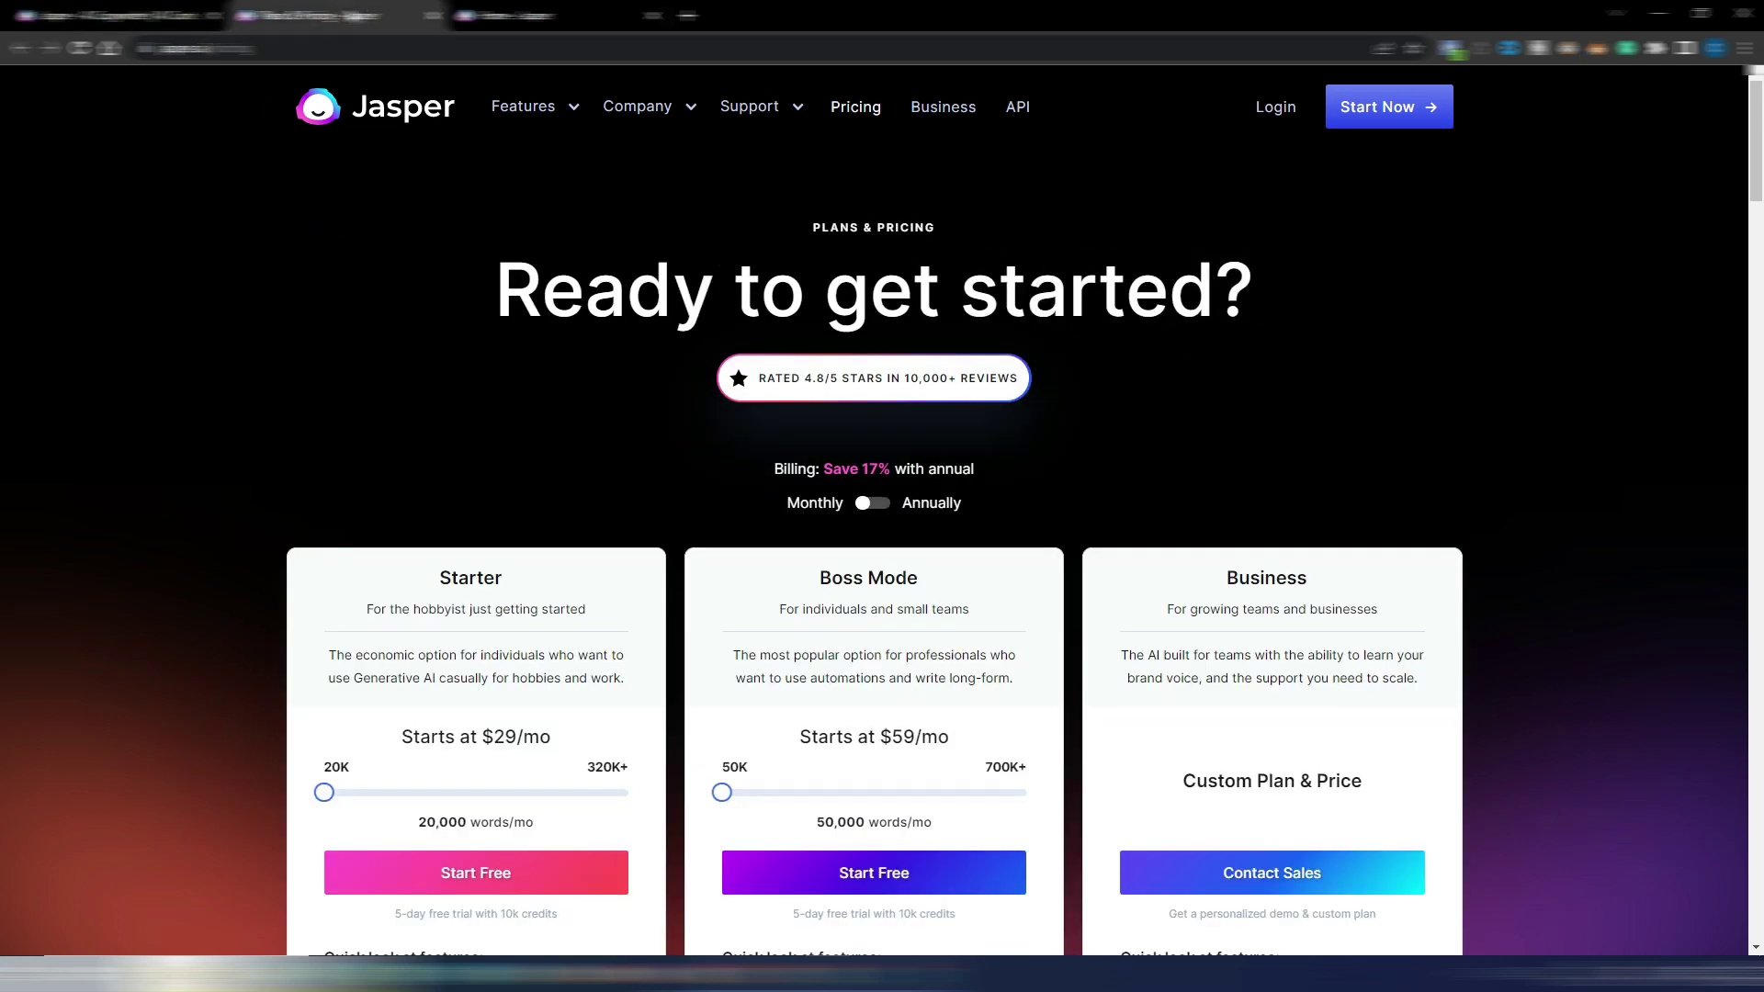
Review the Starter ($29/mo), Boss Mode ($59/mo) and Business plans, then switch to the Dashboard.
click(308, 15)
scroll(701, 460, down, 3)
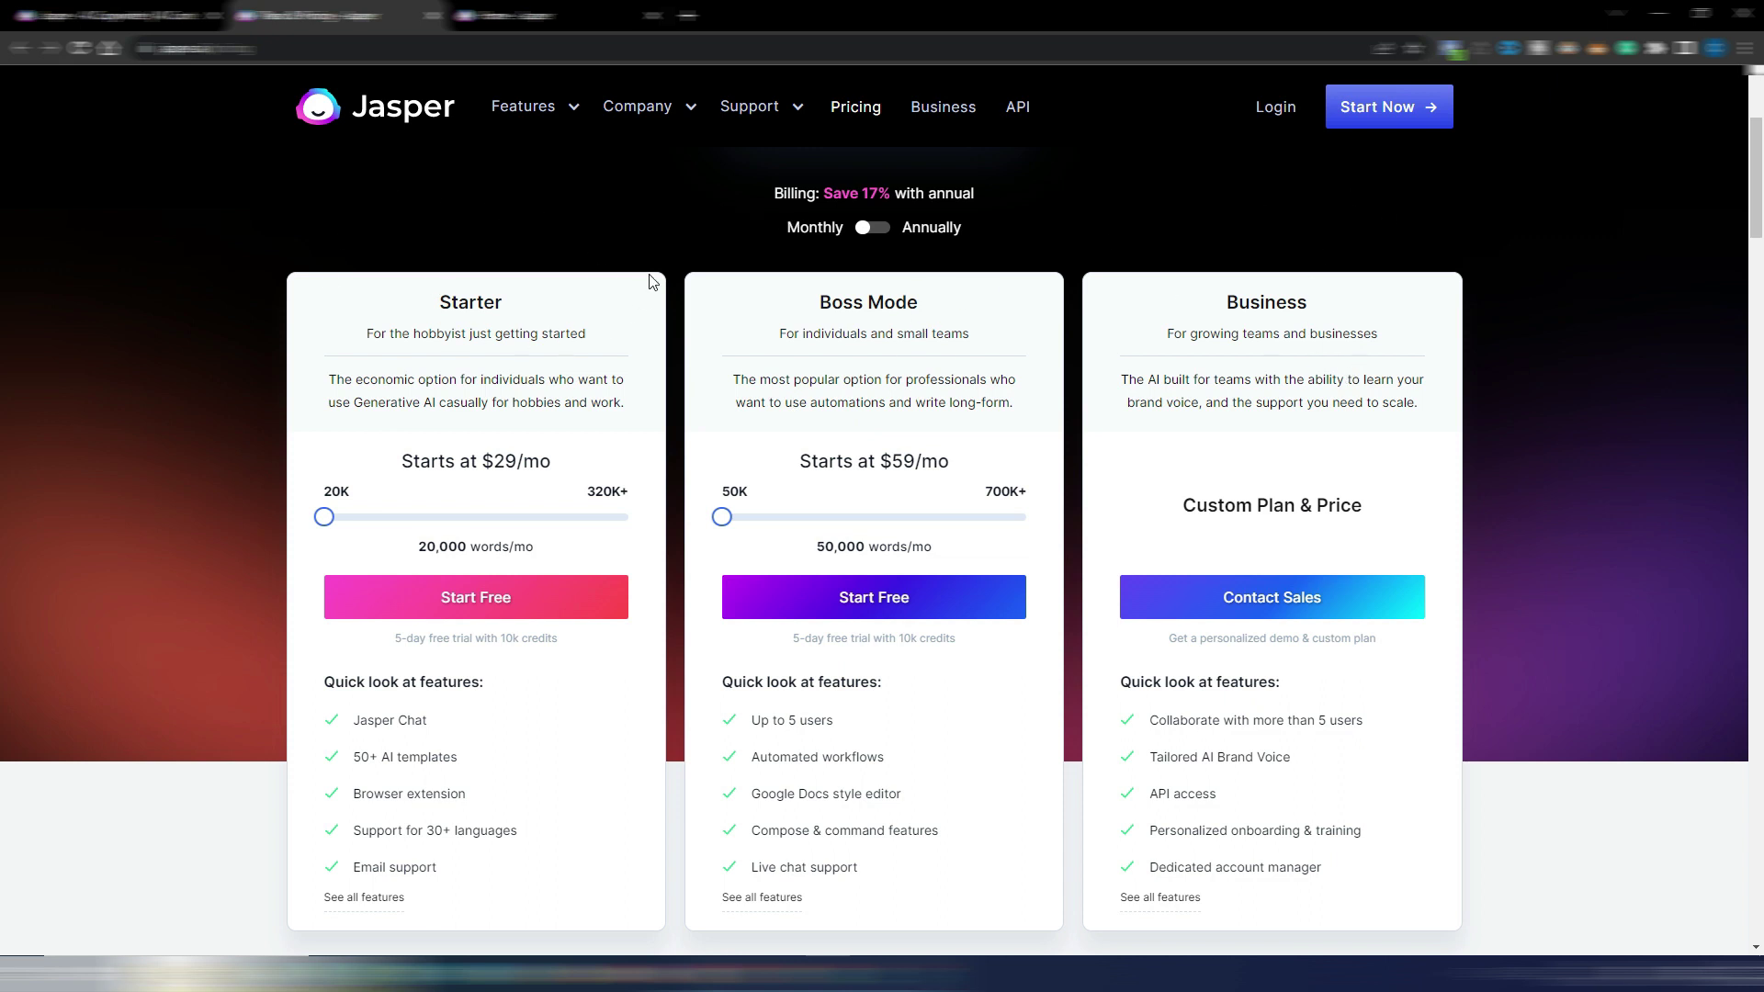
scroll(680, 235, down, 3)
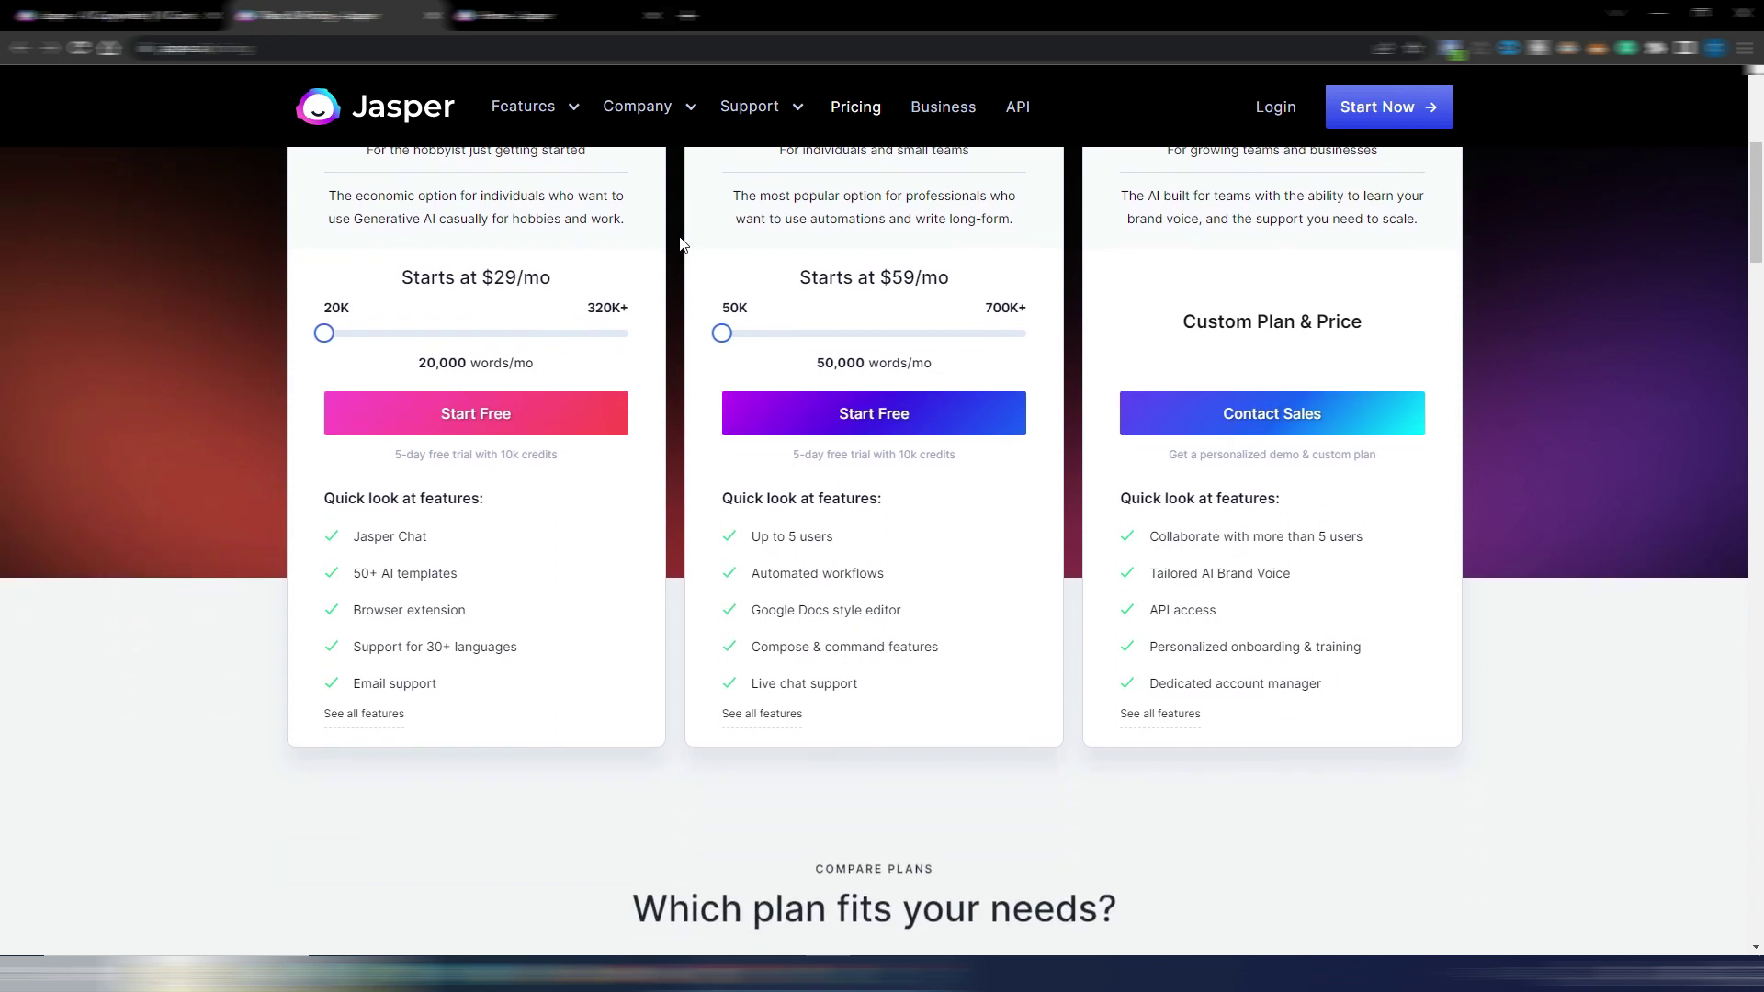
scroll(680, 235, up, 3)
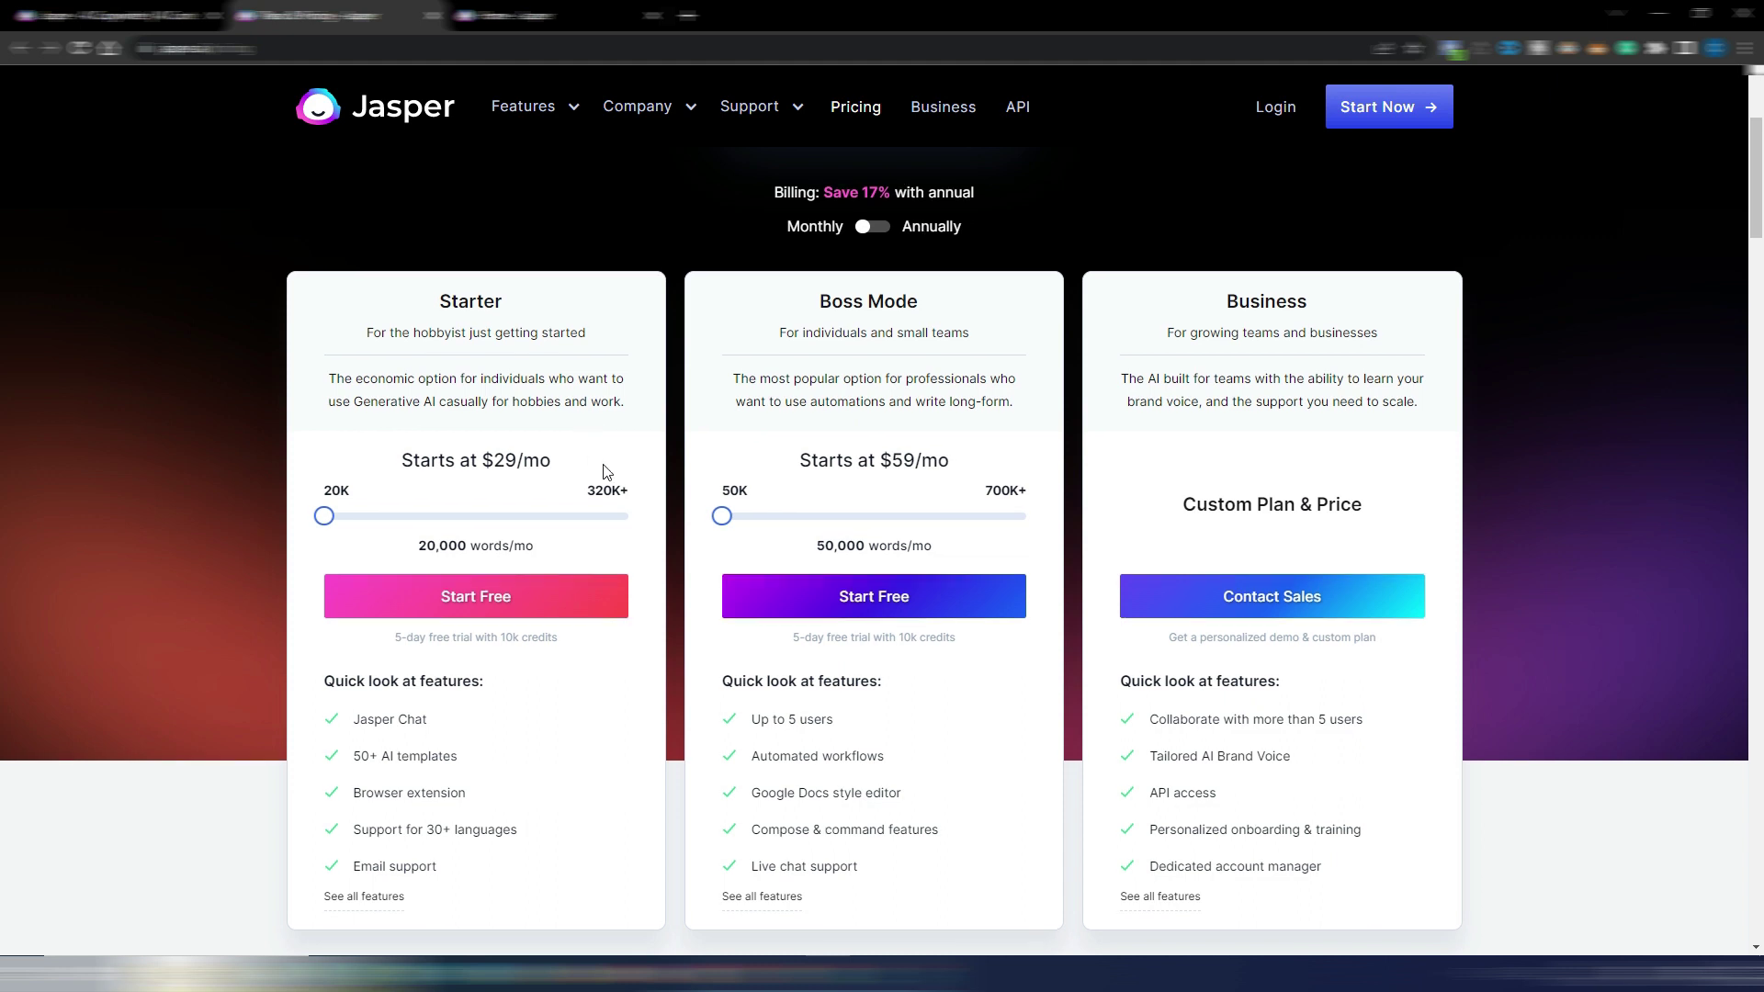
scroll(588, 465, down, 1)
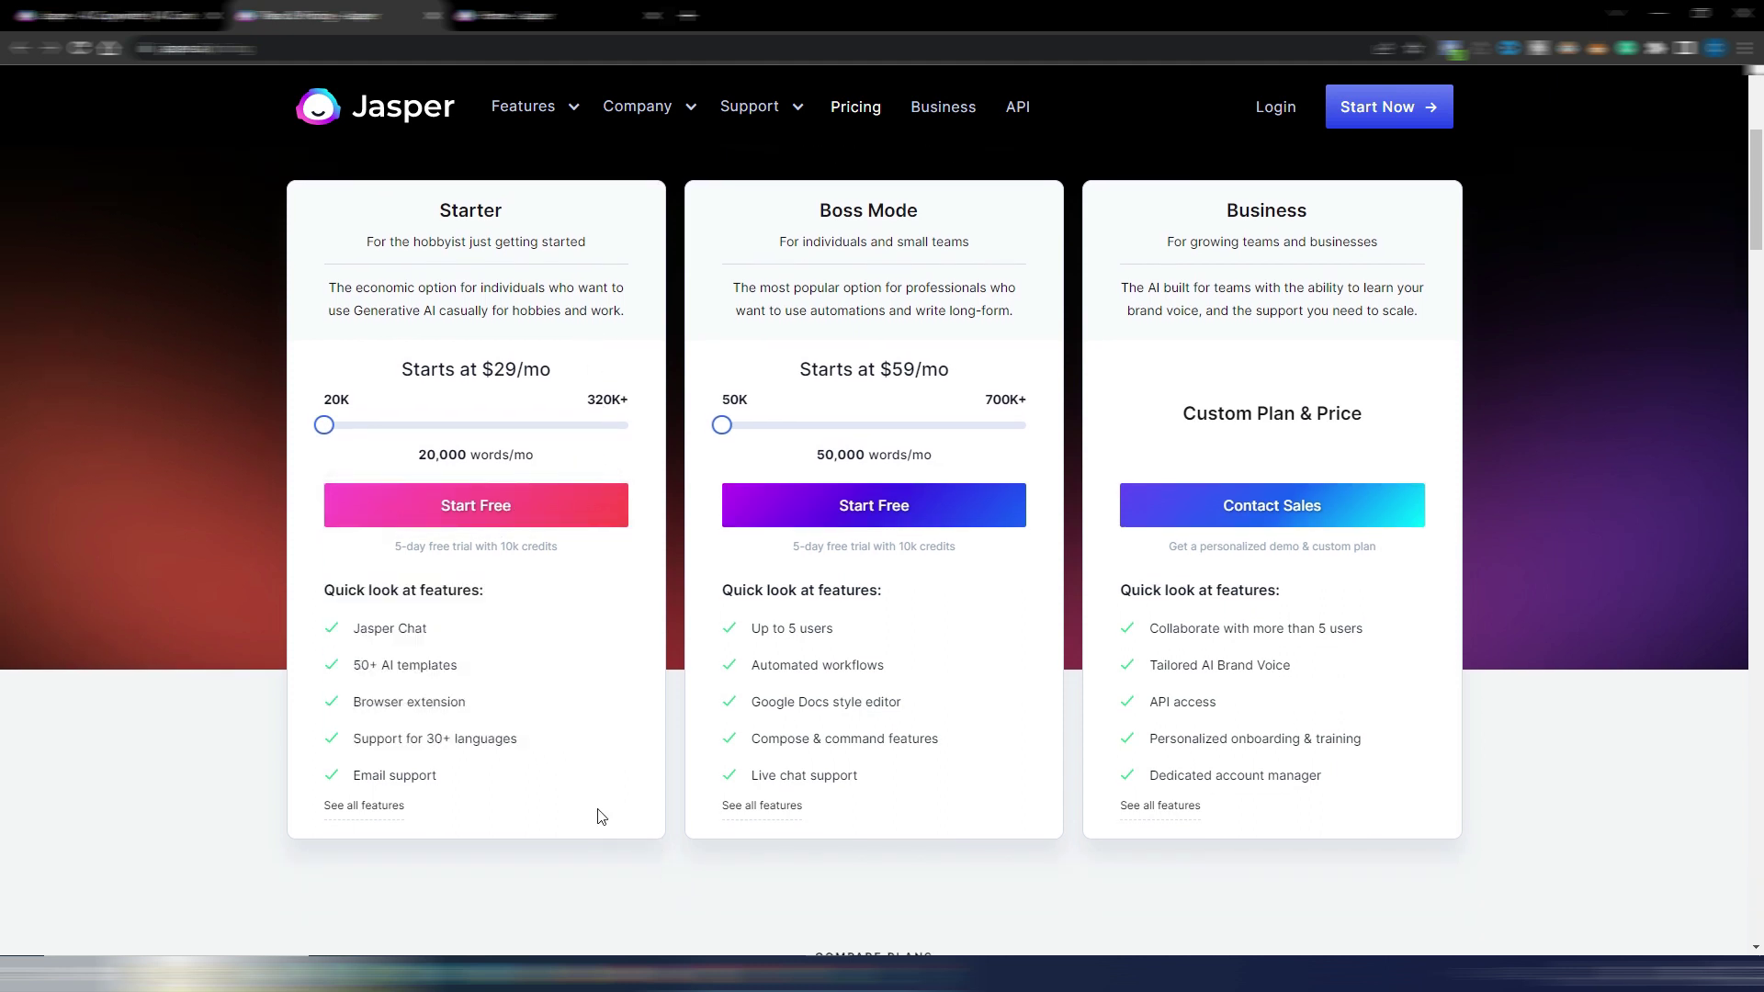
scroll(599, 815, up, 4)
scroll(582, 500, down, 4)
scroll(691, 482, up, 2)
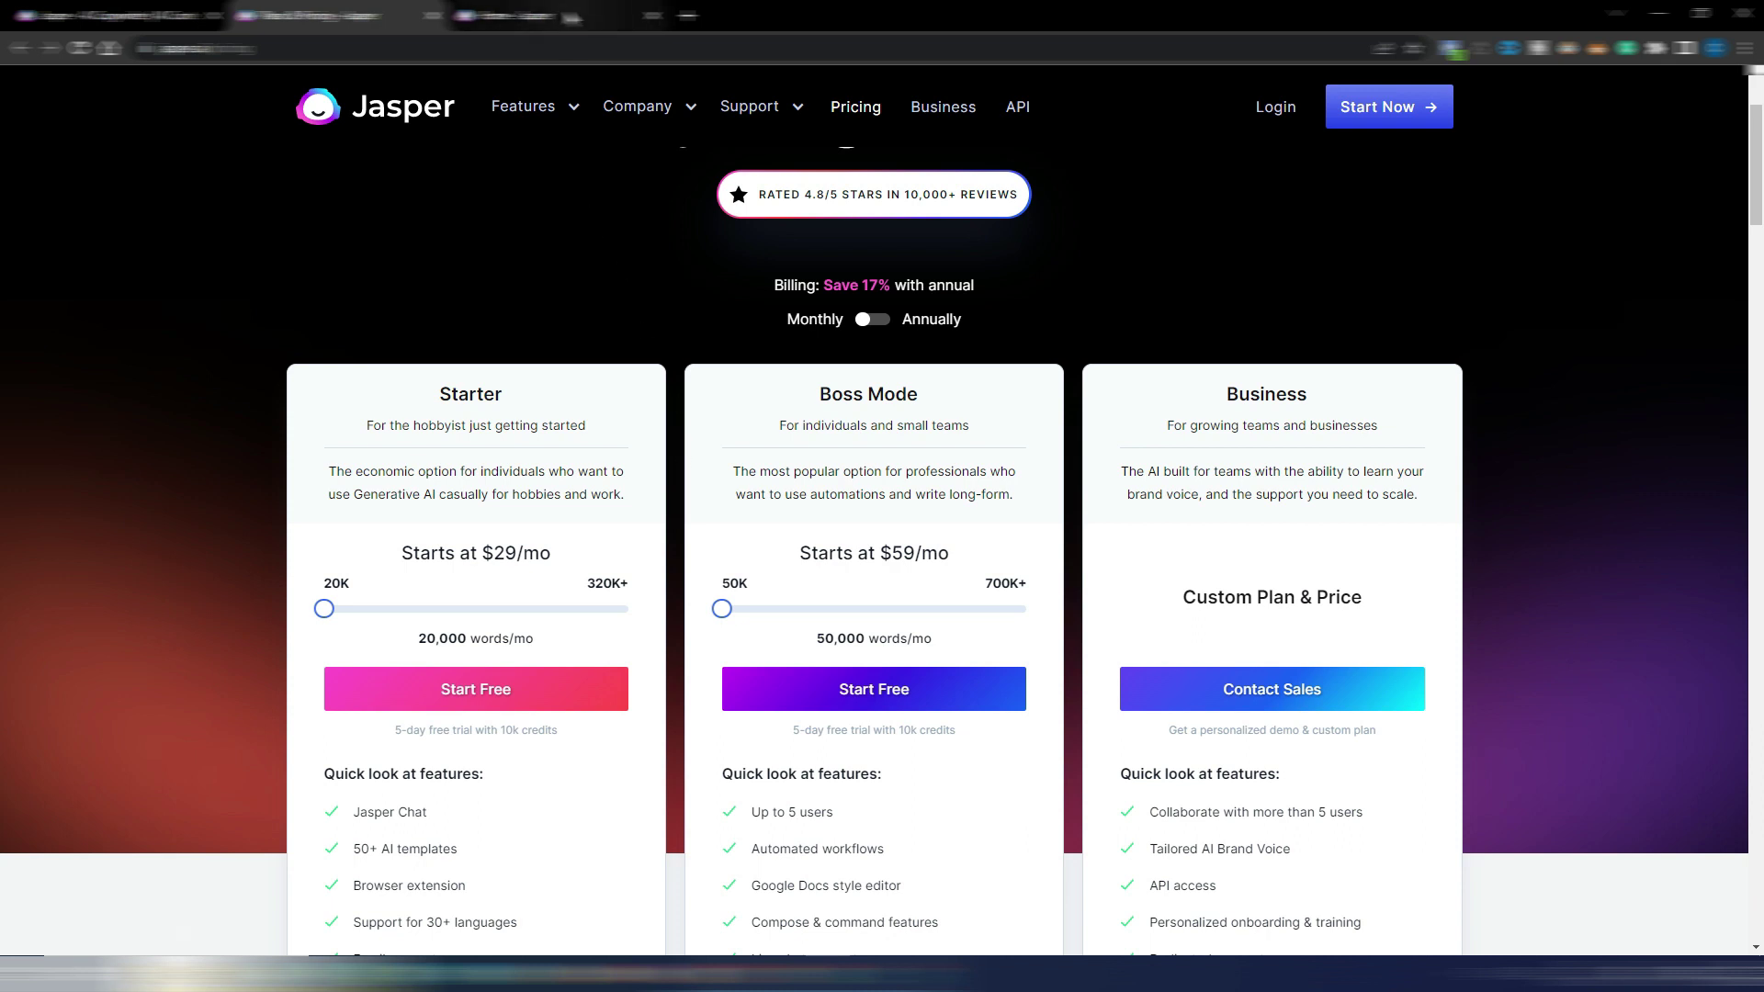
click(571, 17)
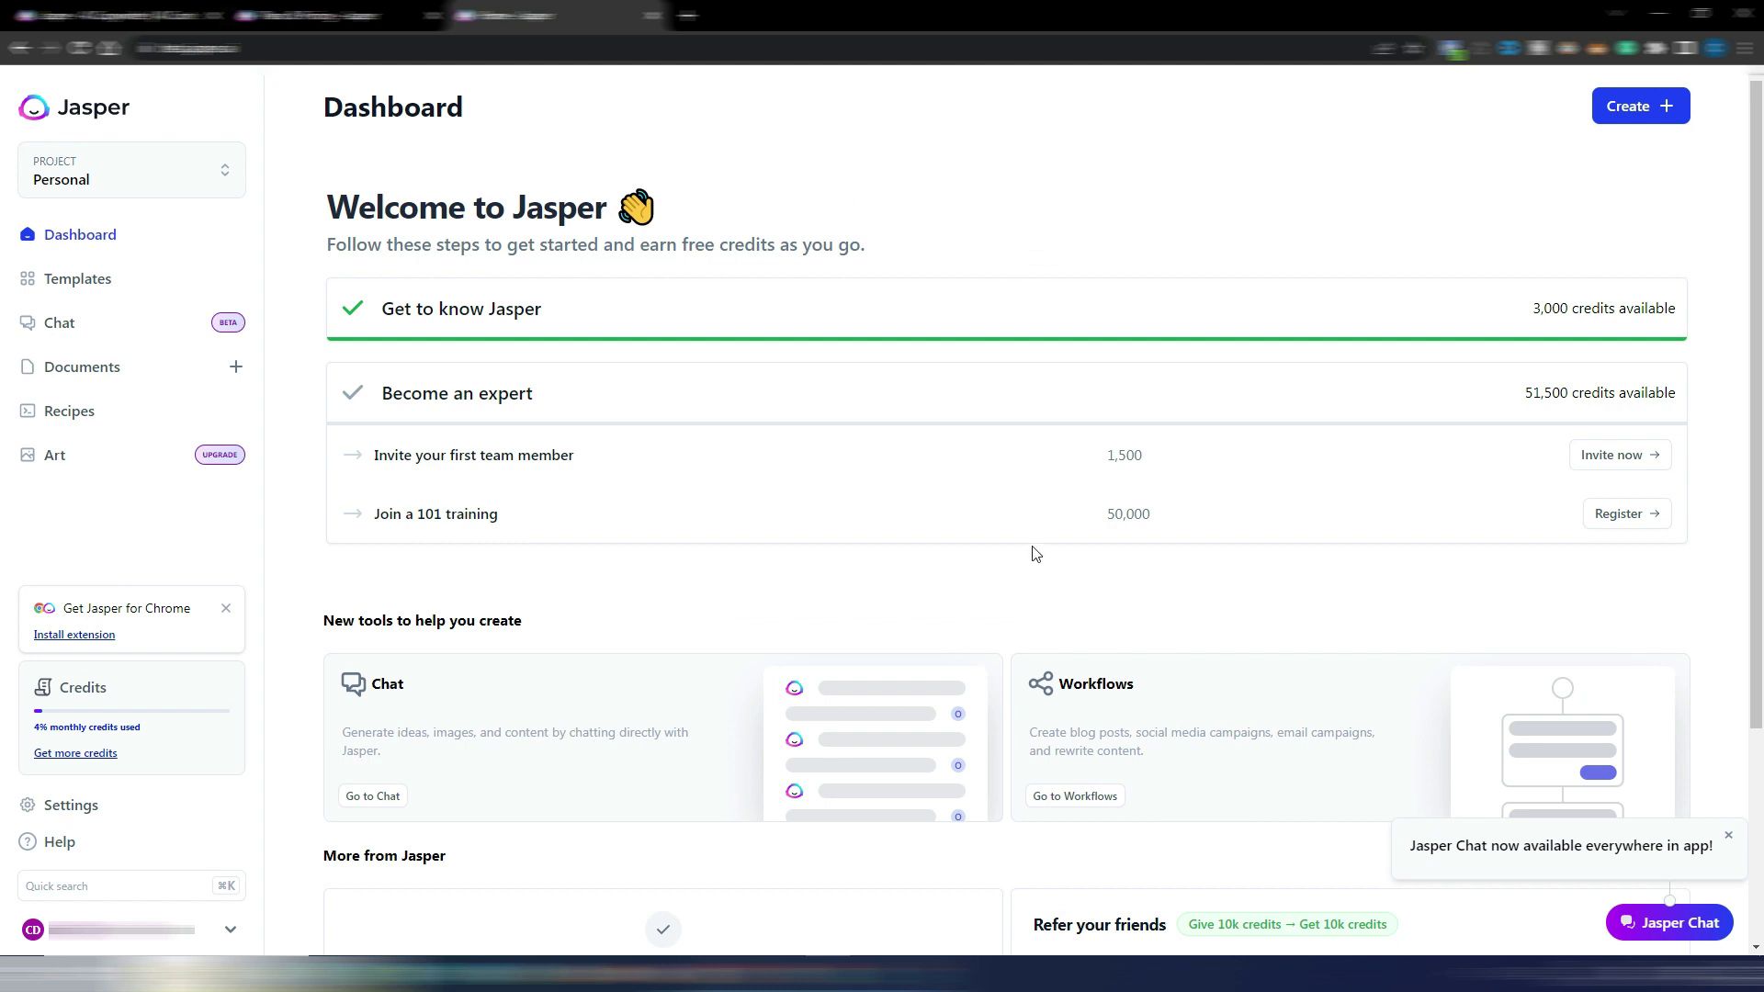
Open Jasper Chat, close it again, and return to the top of the Dashboard.
scroll(980, 536, down, 2)
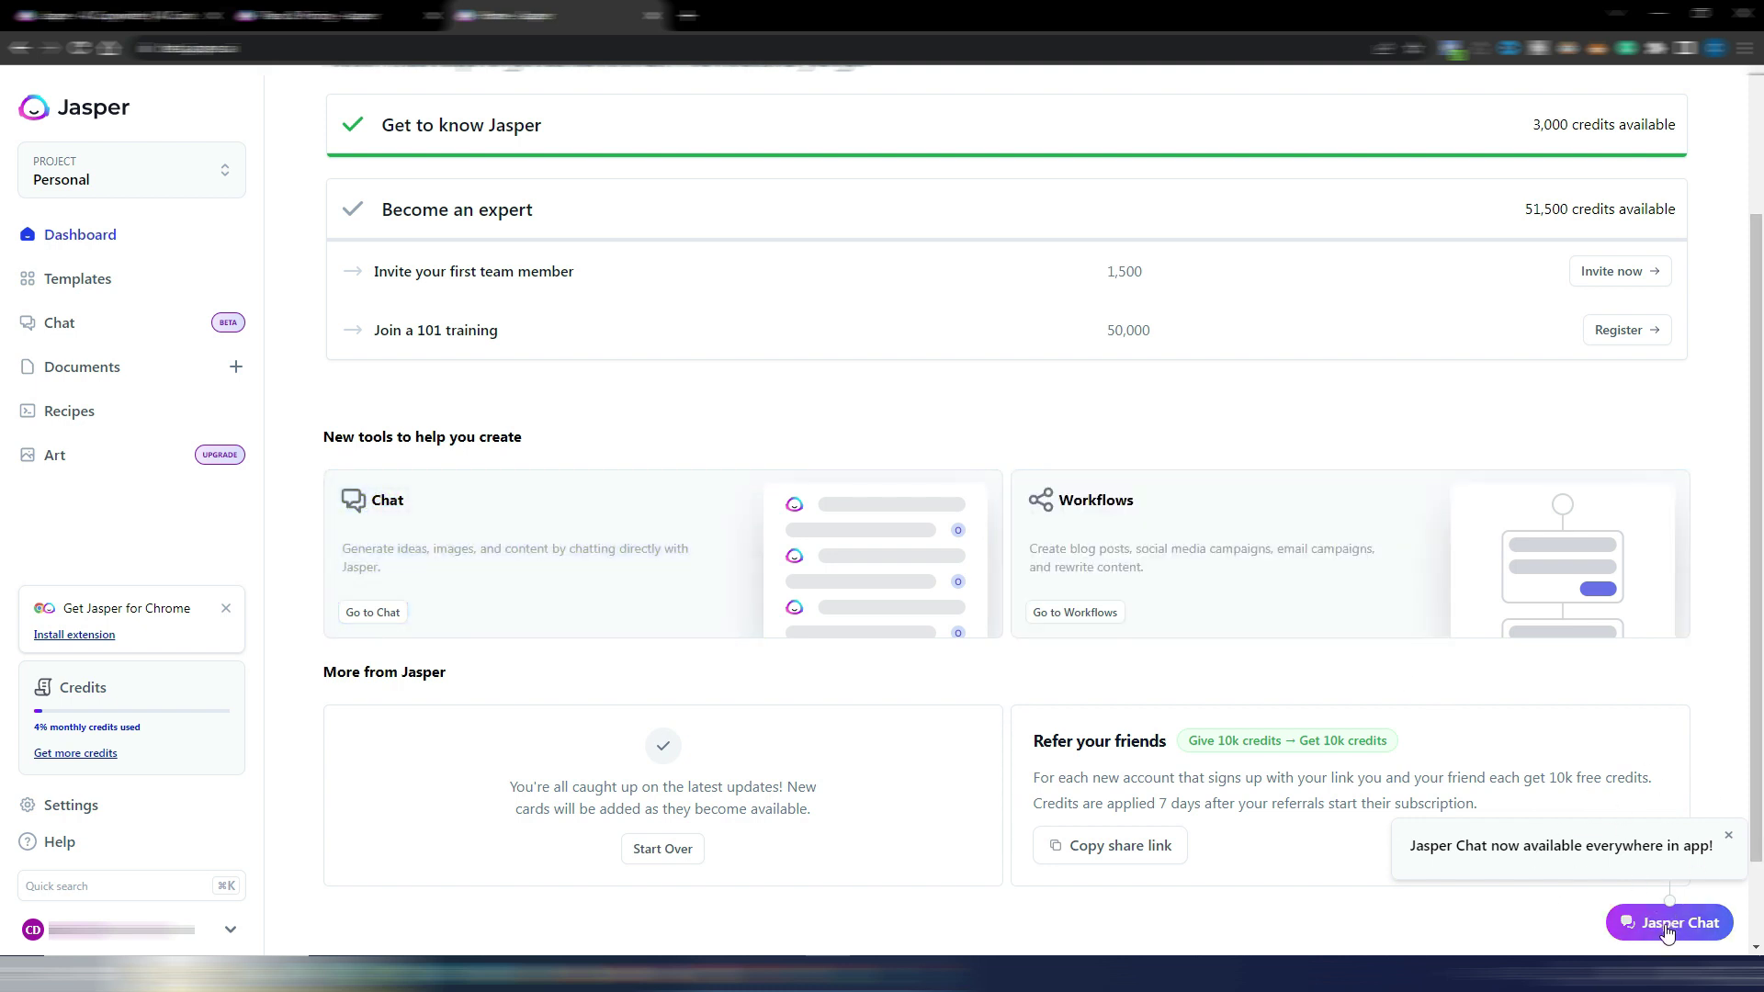
click(1669, 926)
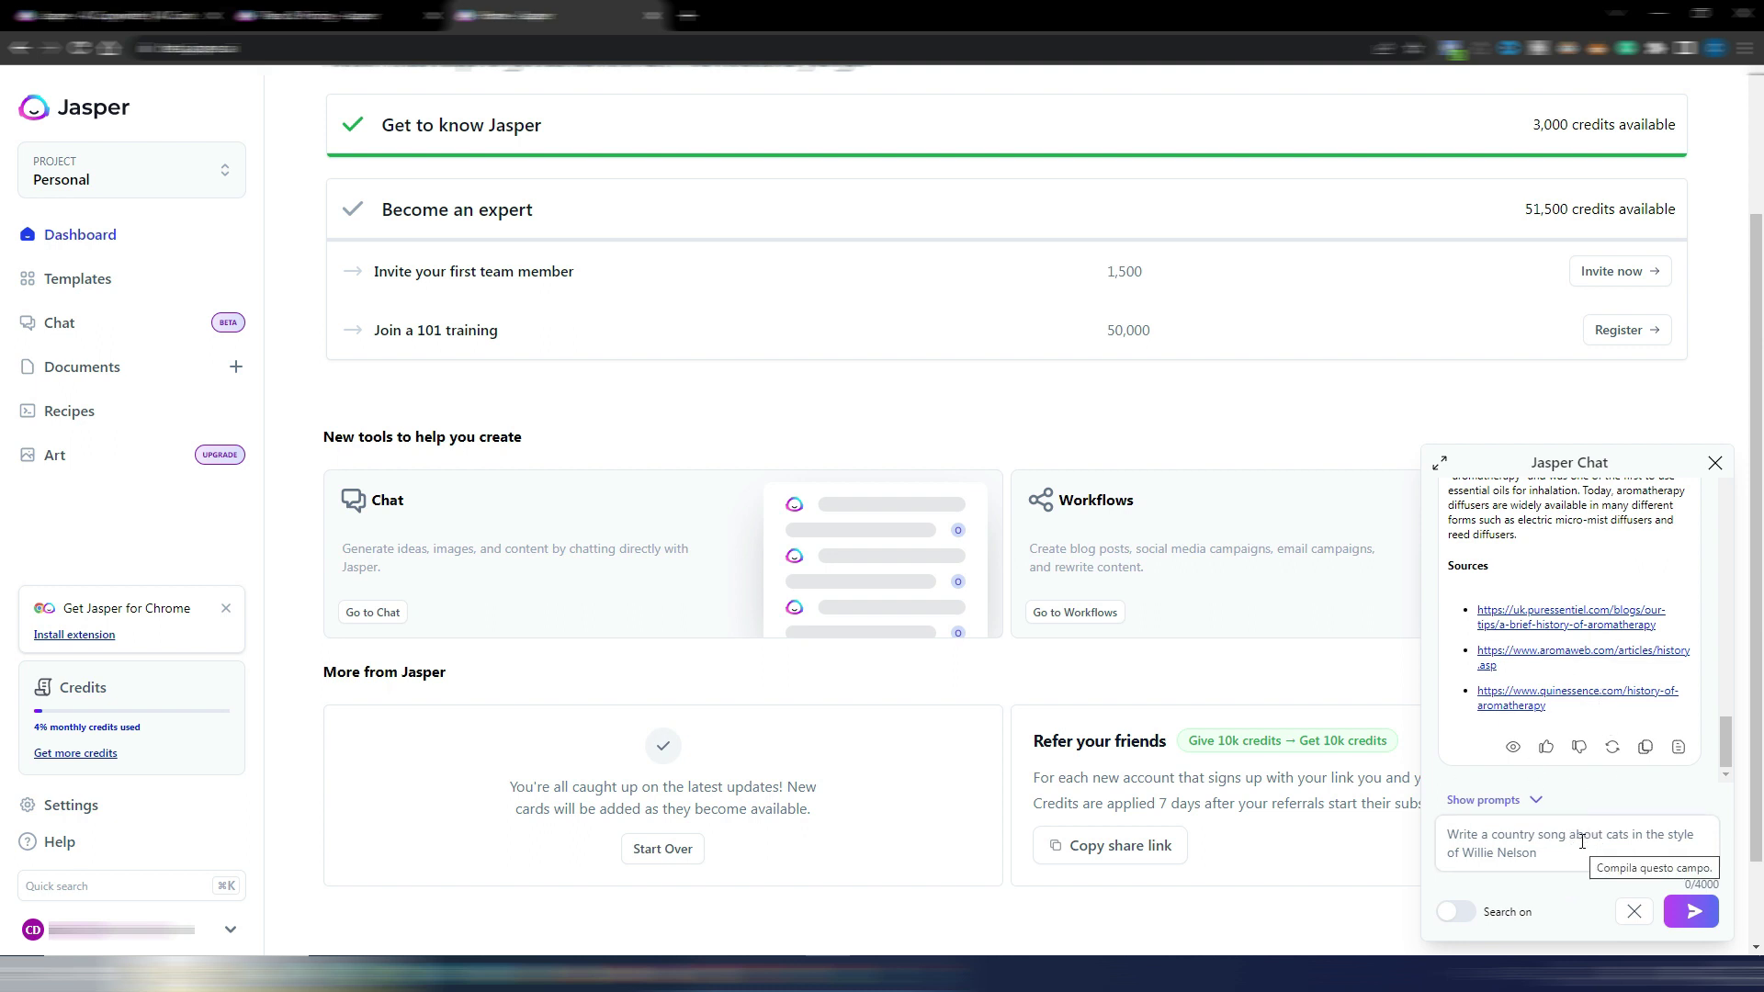
click(1715, 463)
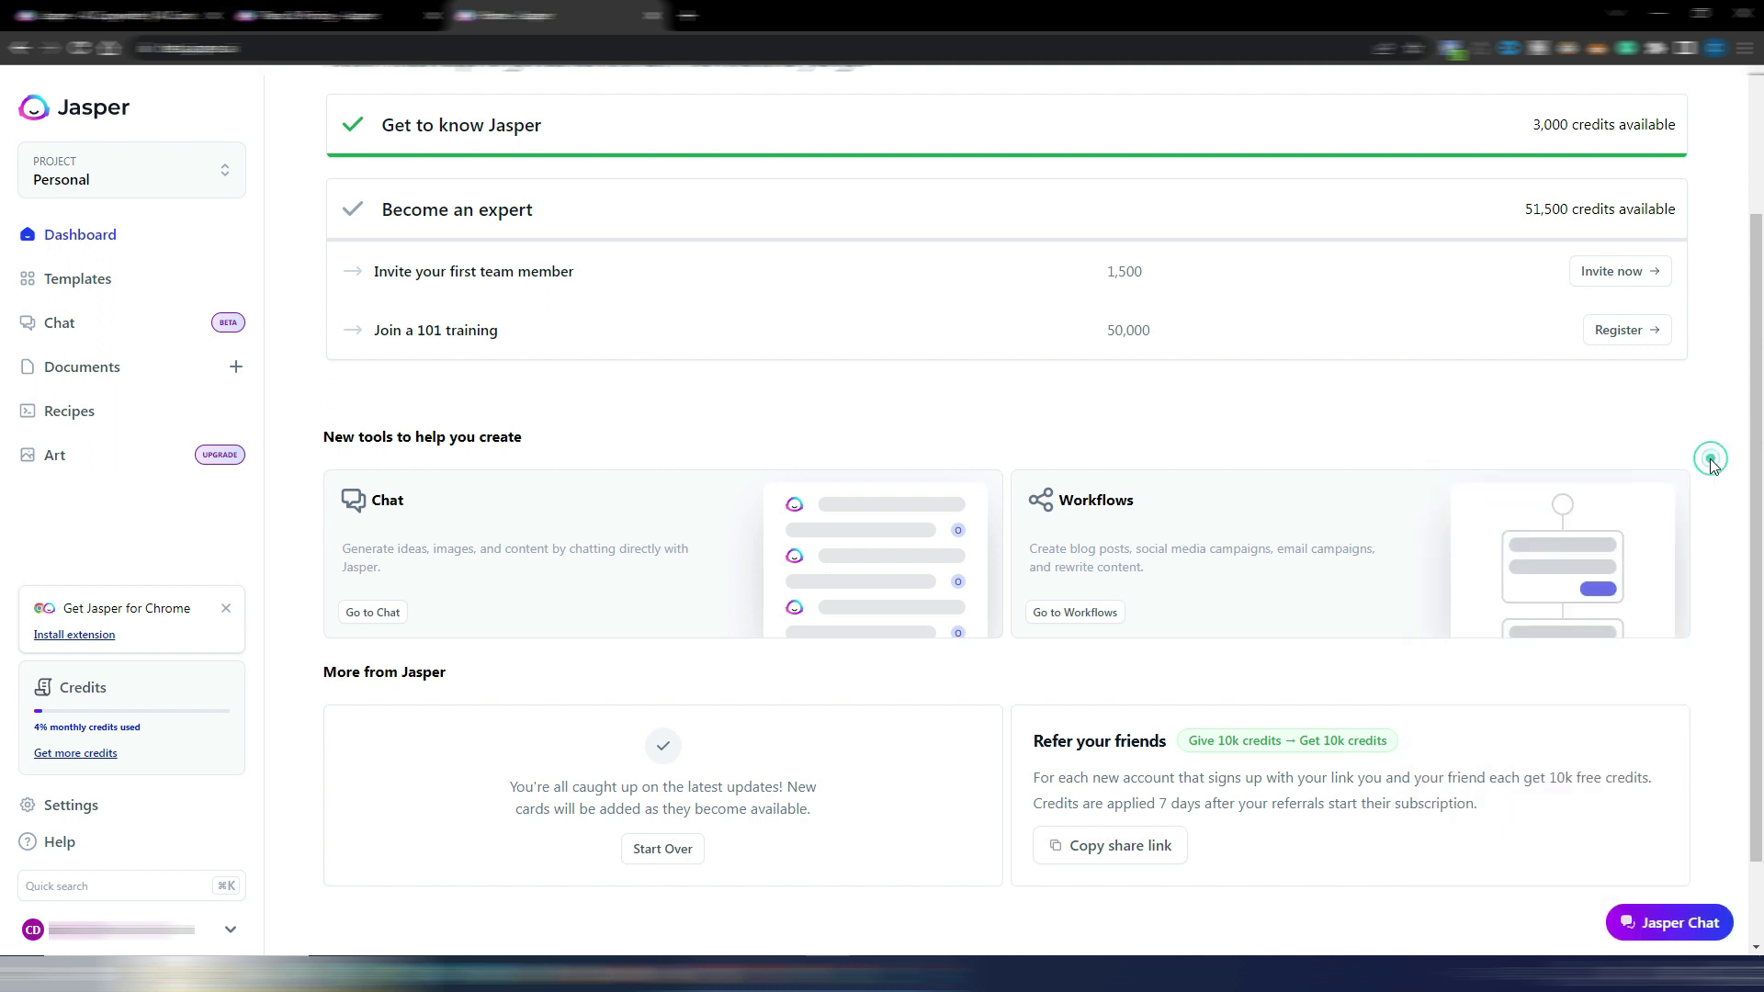
scroll(1080, 365, up, 2)
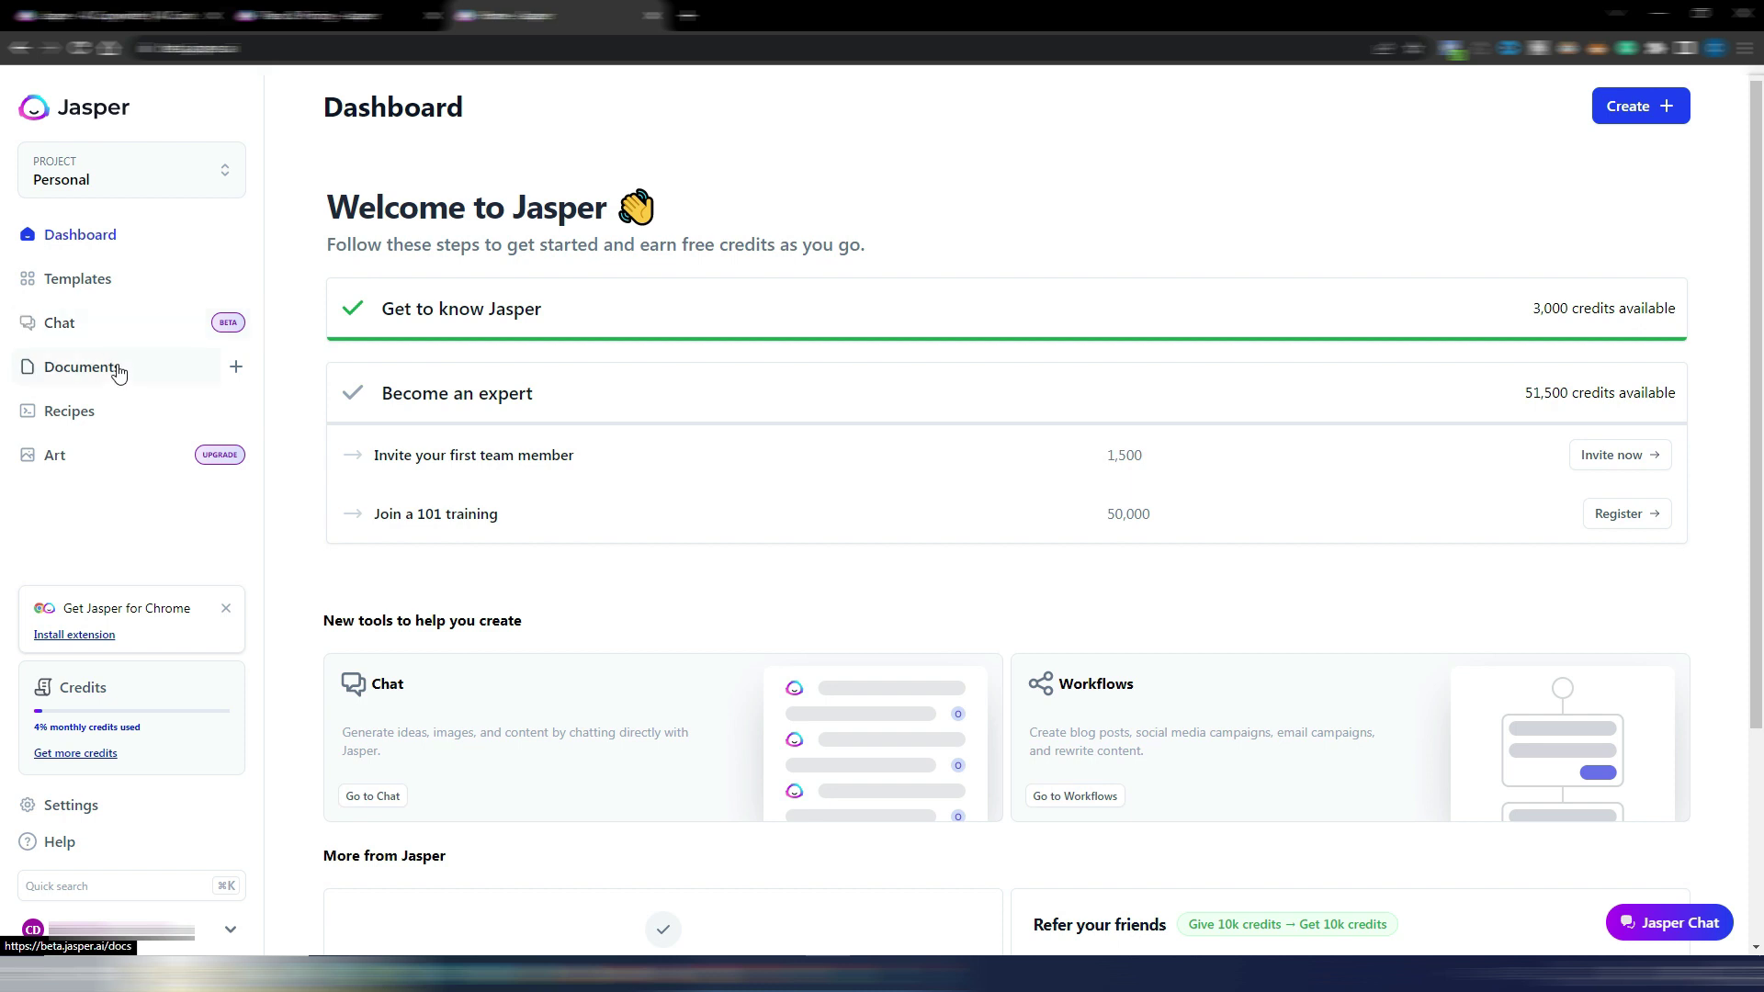
Go to the Templates library and choose the Dynamic Template card.
click(131, 287)
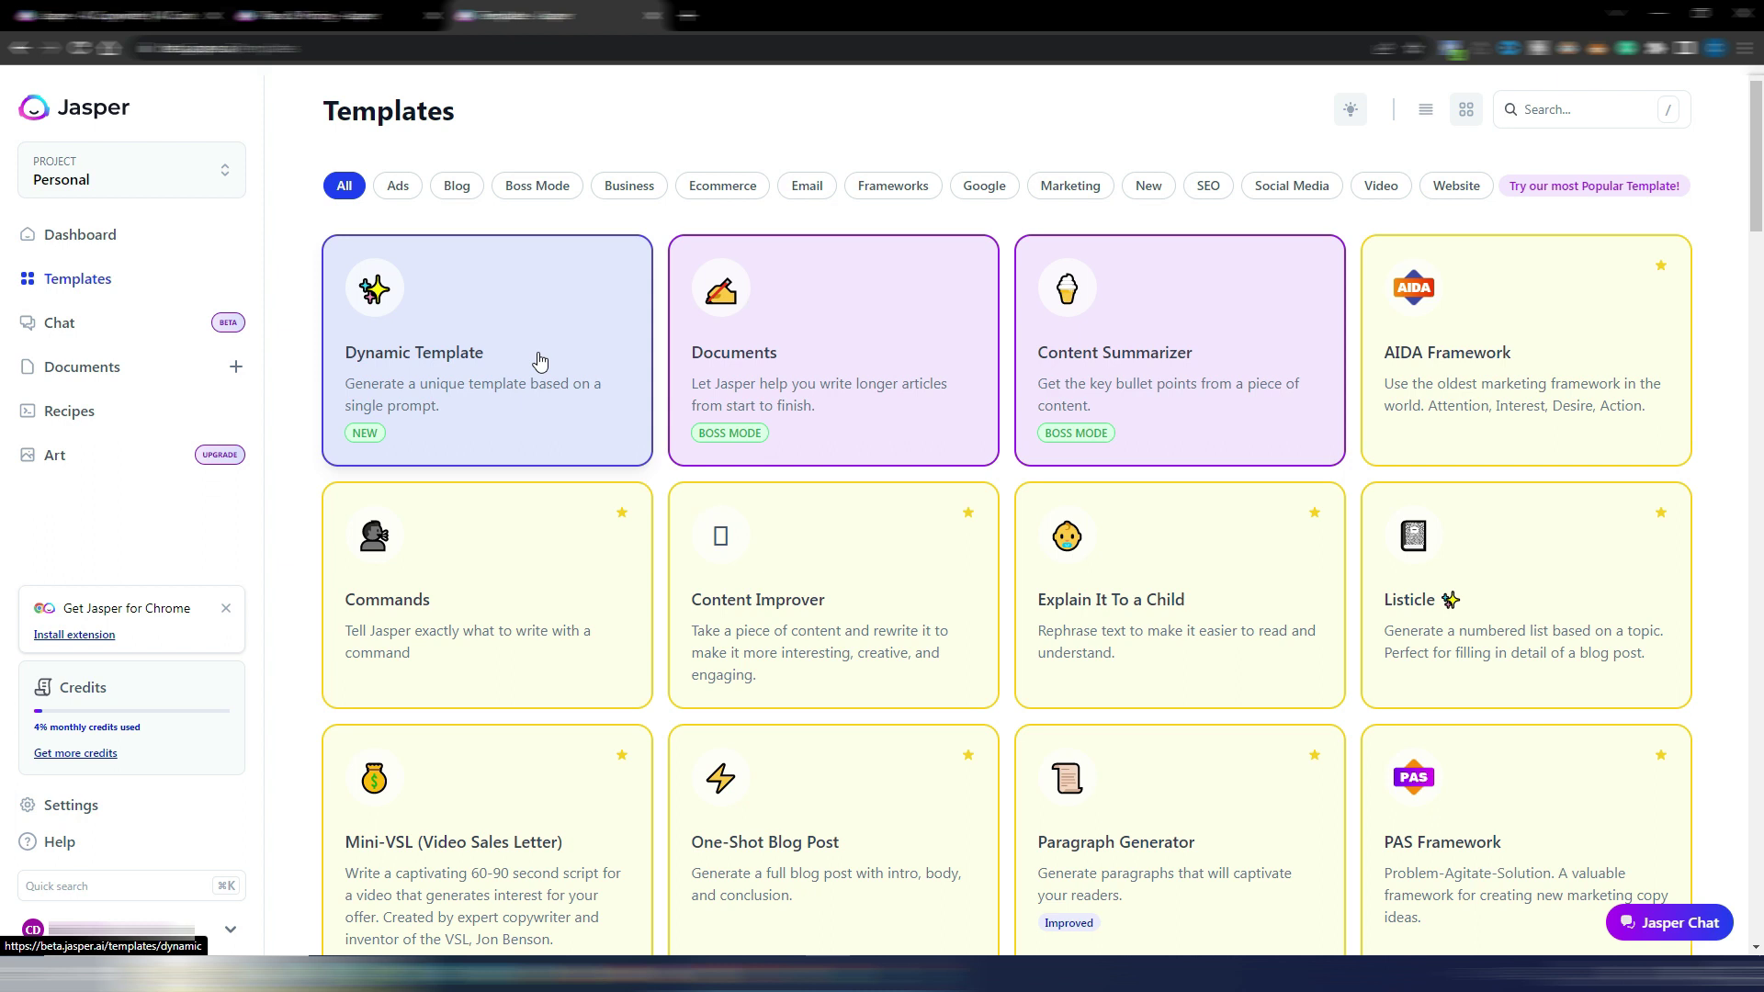
click(541, 360)
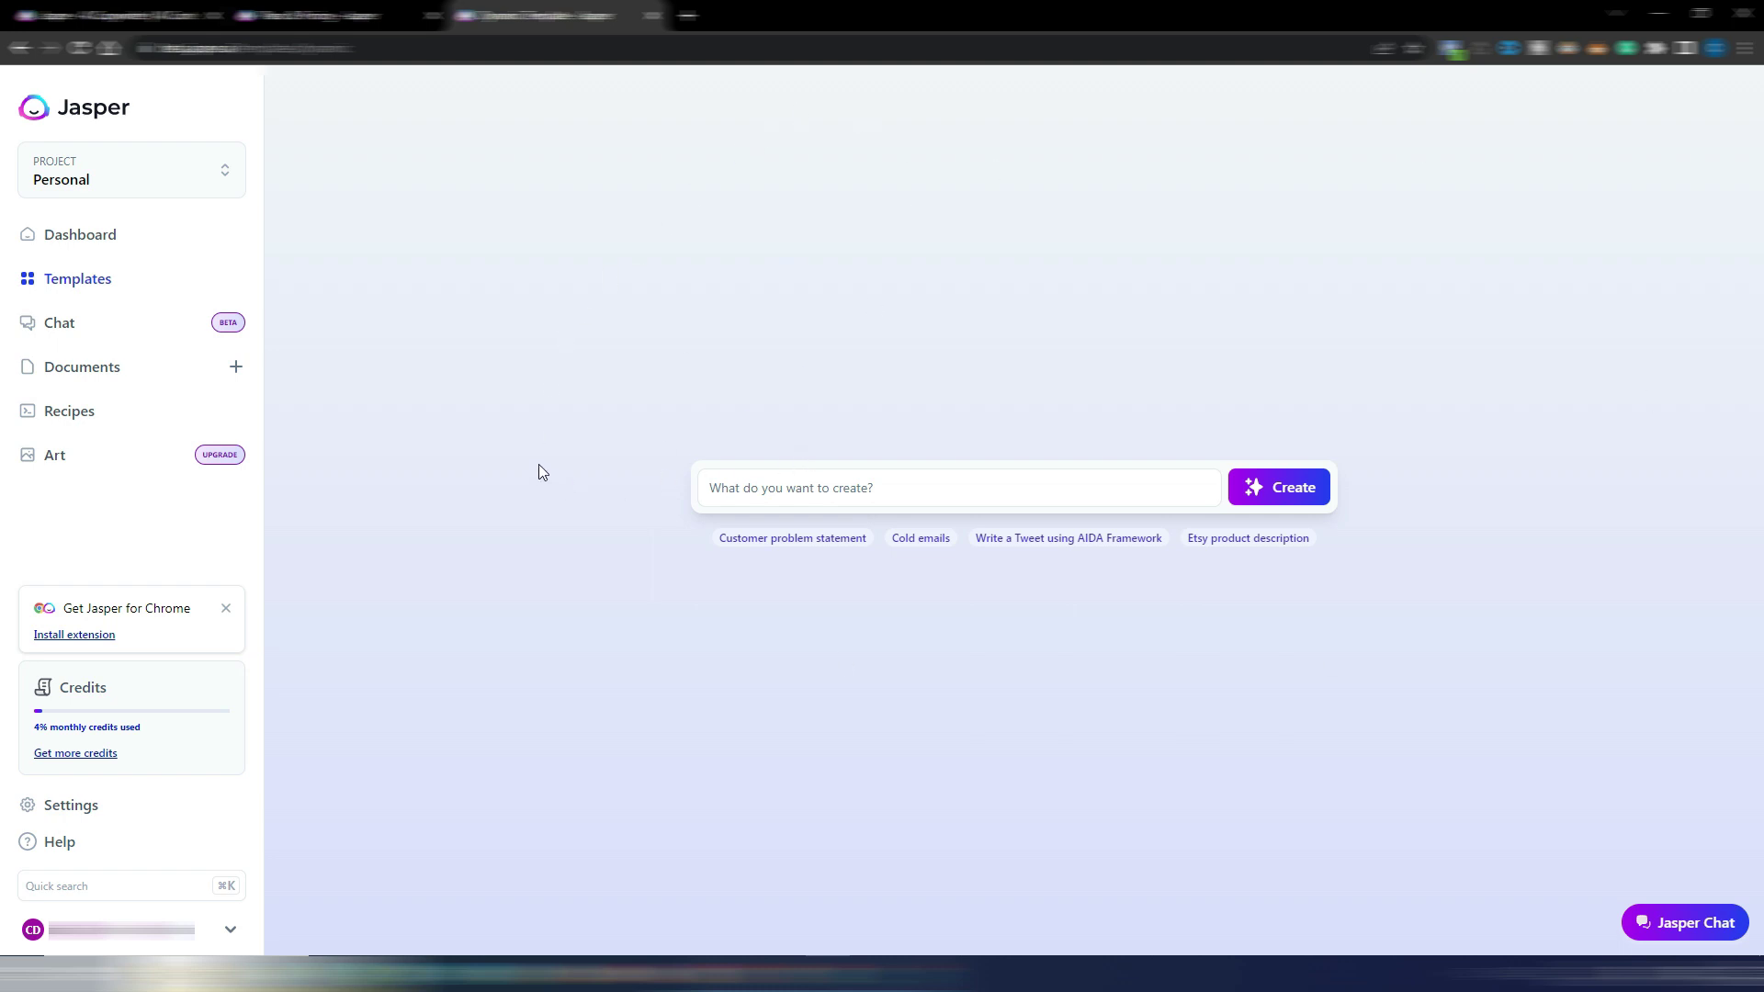
Paste 'a specific outline for an how-to article' into the 'What do you want to create?' box.
click(913, 493)
click(982, 486)
text(a specific outline for an how-to article)
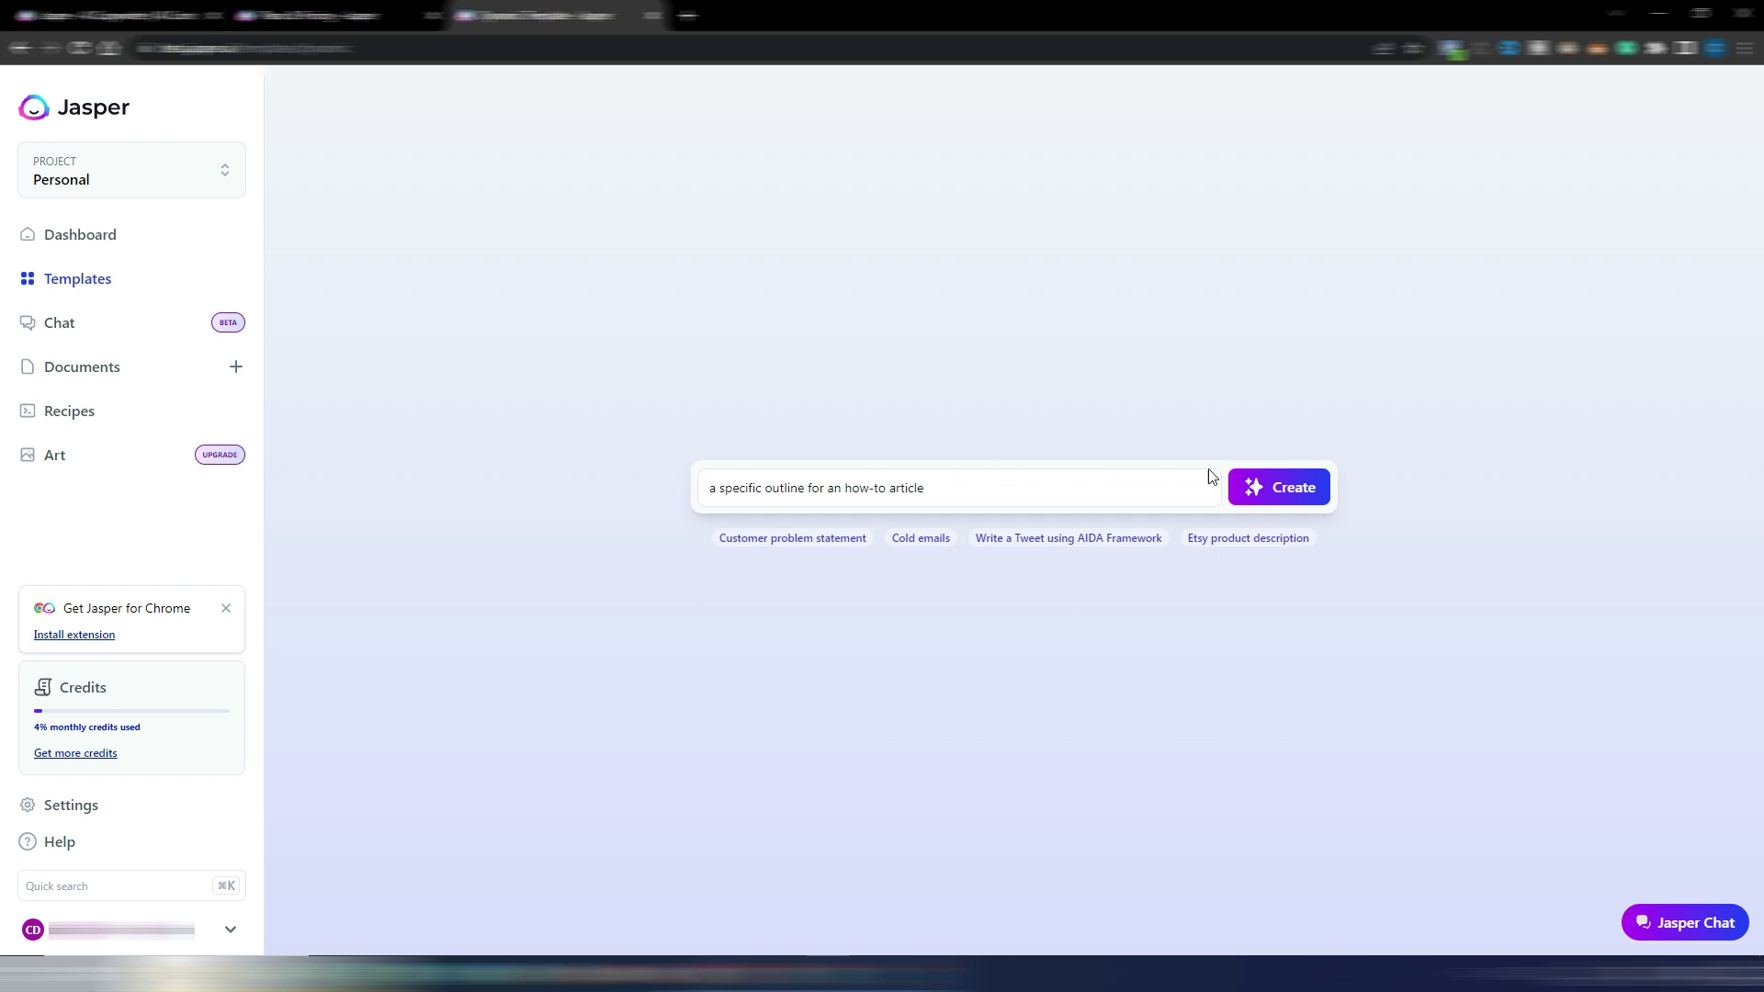
Create the how-to outline form with Title, Introduction, Section 1, Section 2 and Additional info fields.
click(1282, 490)
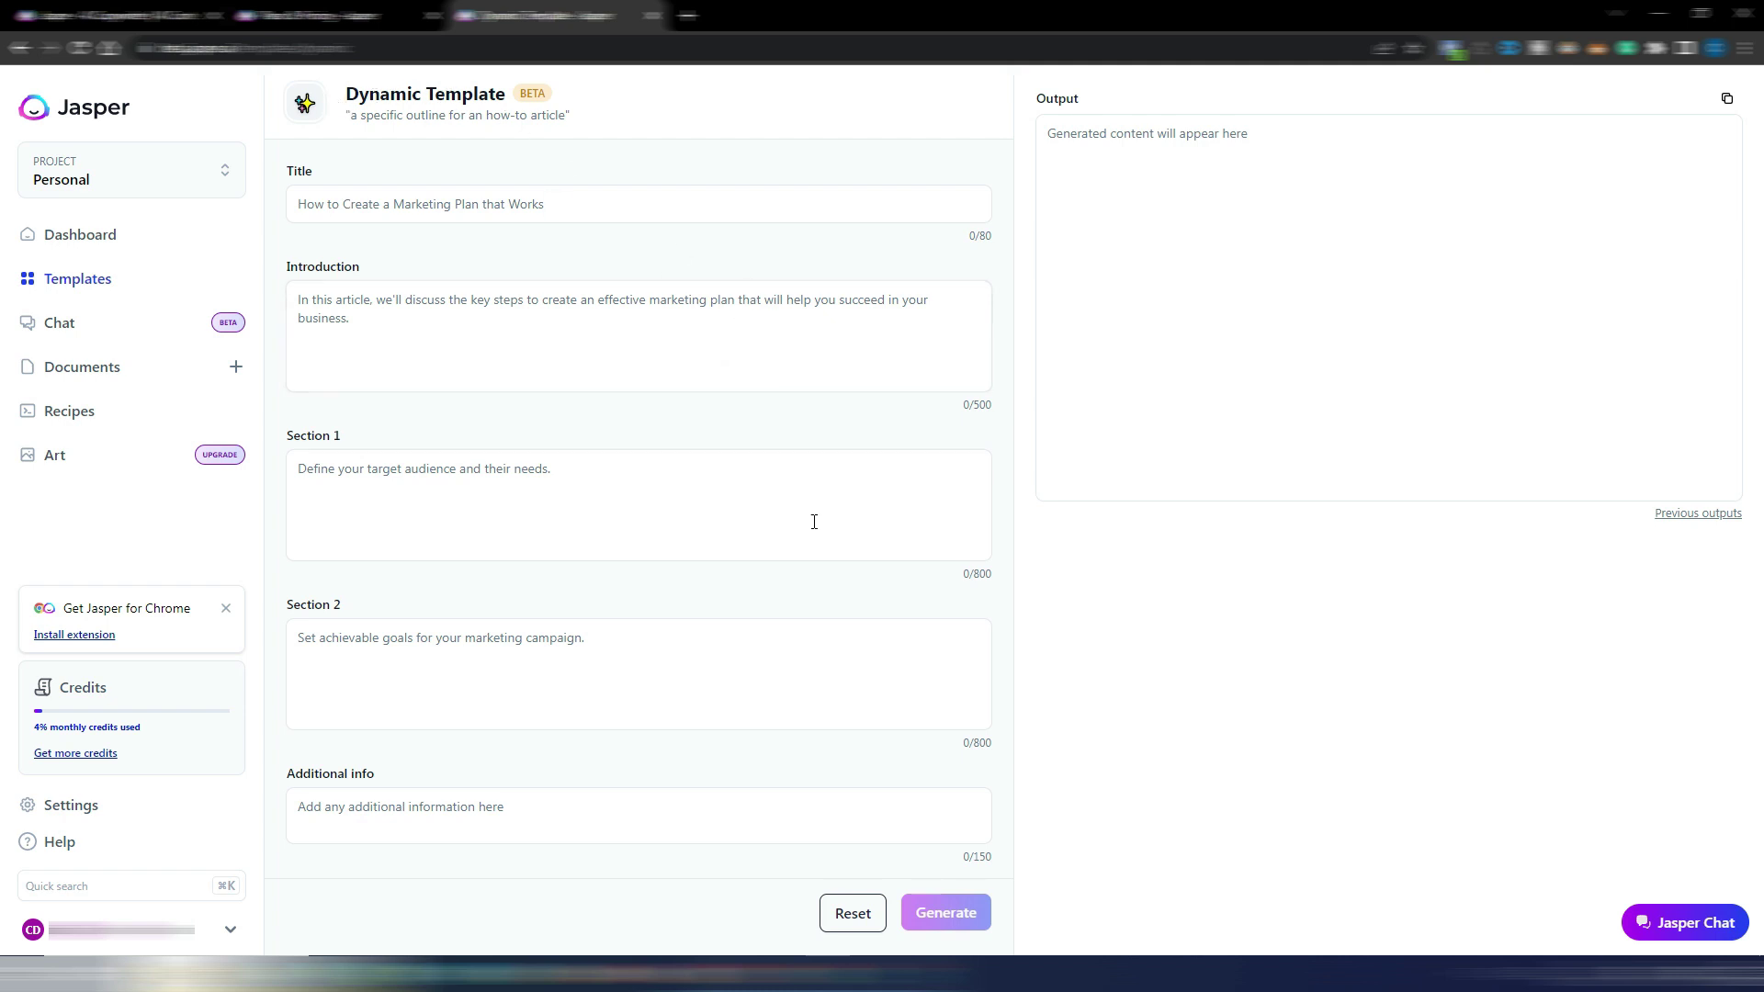
Reset the how-to outline form and dismiss the fill-in reminder on the empty prompt.
click(851, 915)
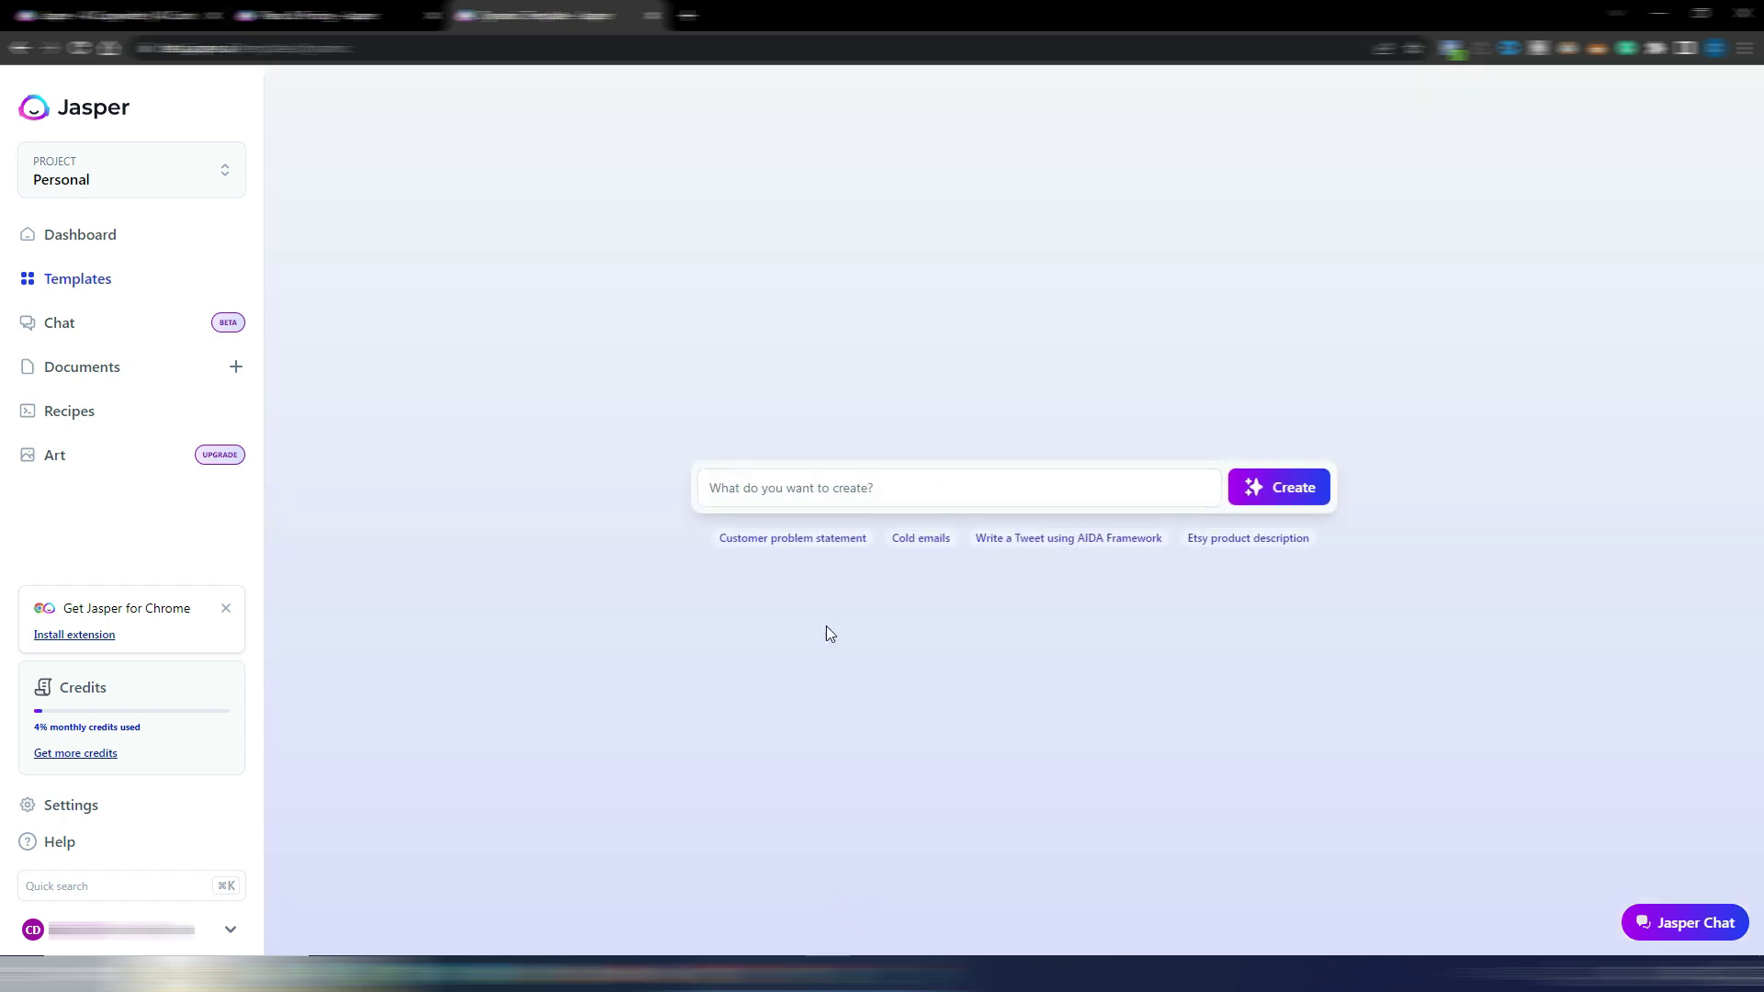
click(947, 492)
click(858, 328)
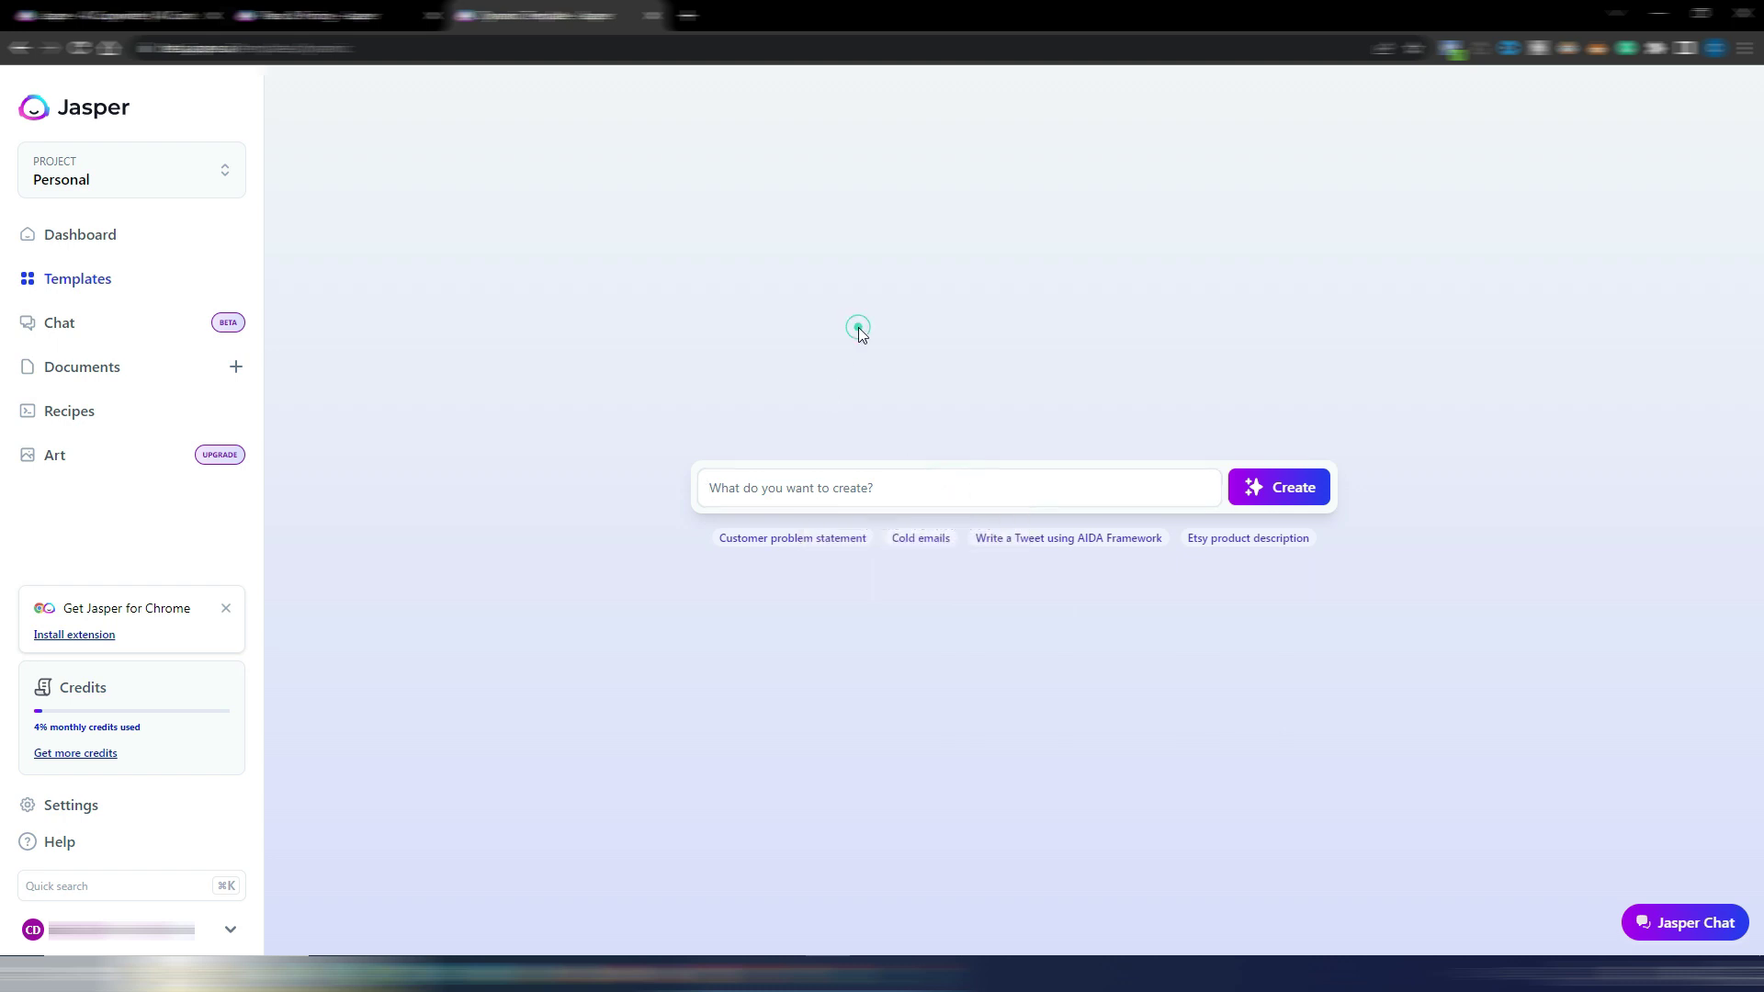
Generate a template from the Cold emails suggestion, then reset it.
click(926, 544)
click(1283, 491)
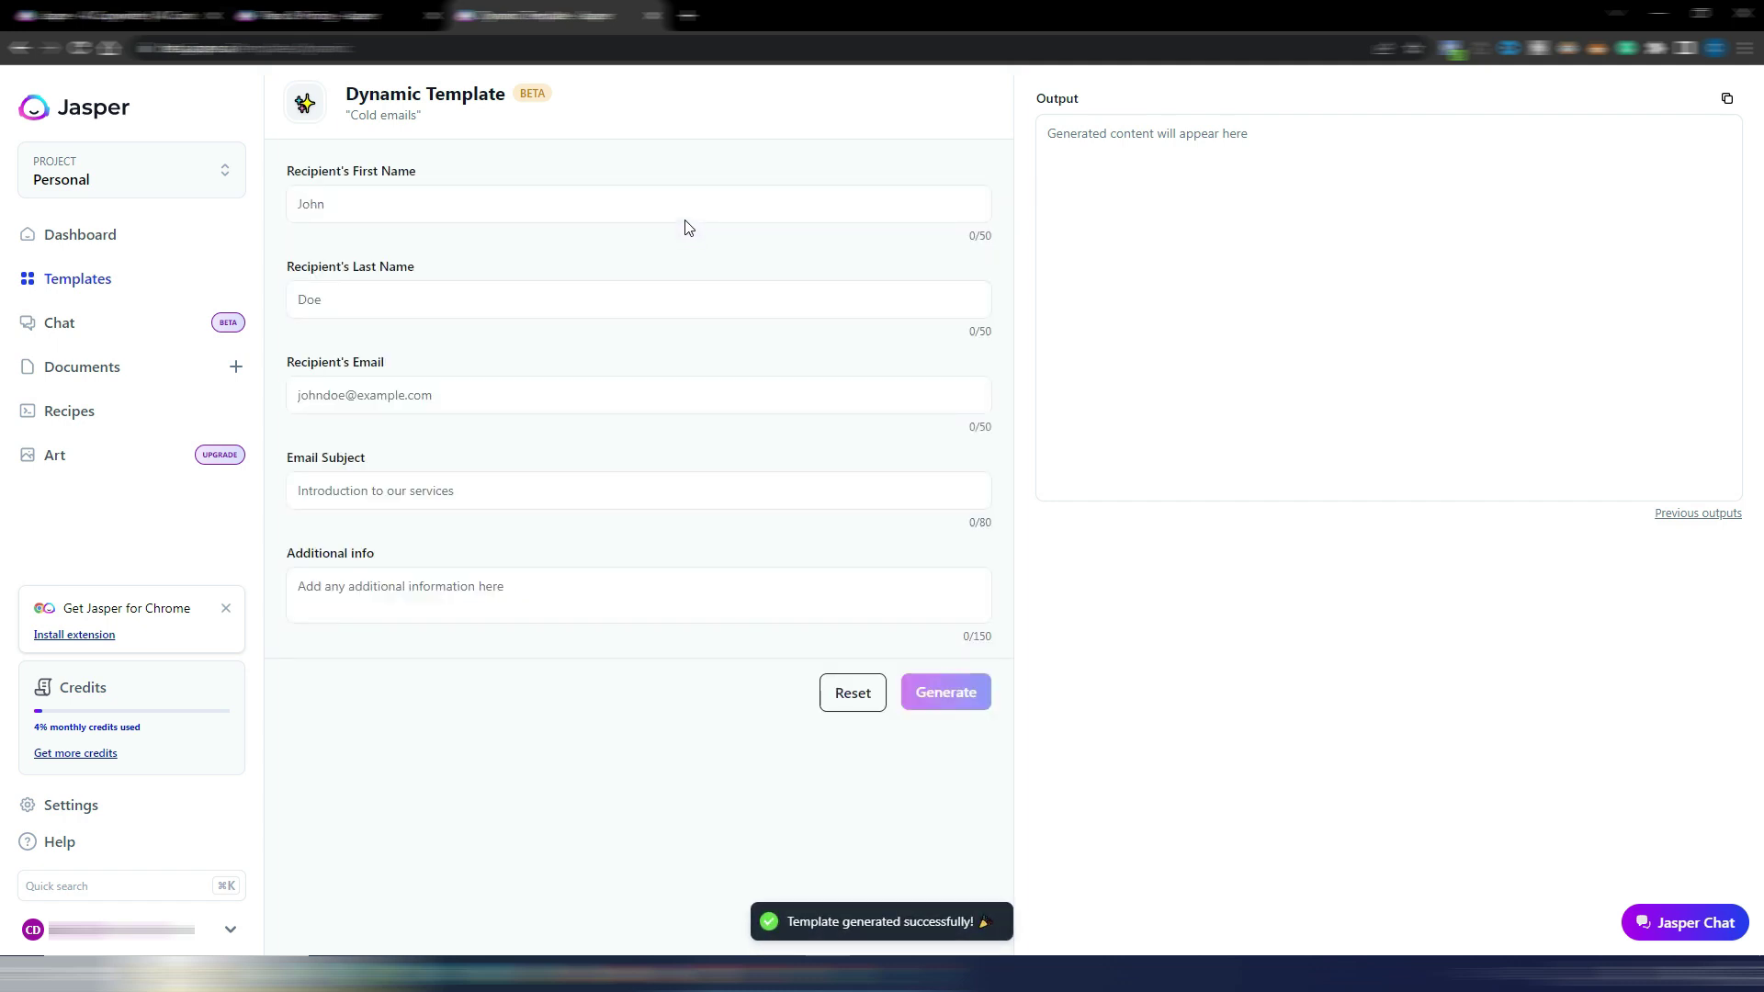
click(847, 700)
Generate a template for 'a youtube introduction video script', then reset the form.
click(898, 493)
text(a youtube introduction video script)
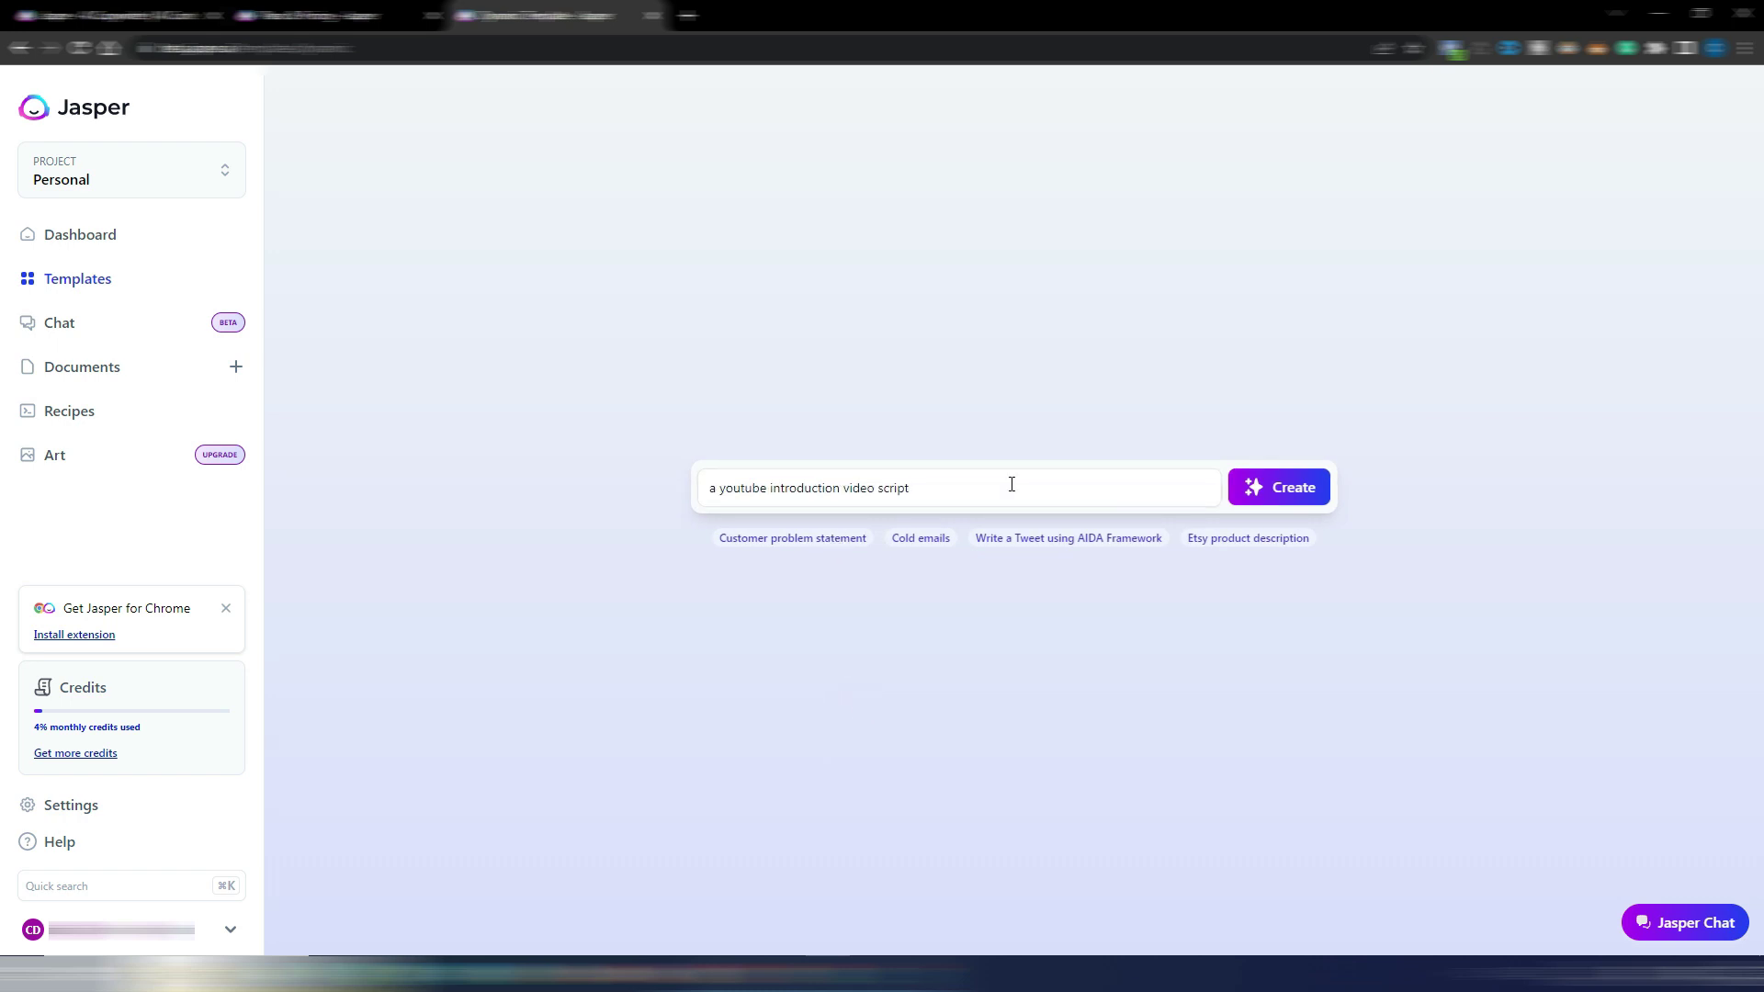
click(1297, 489)
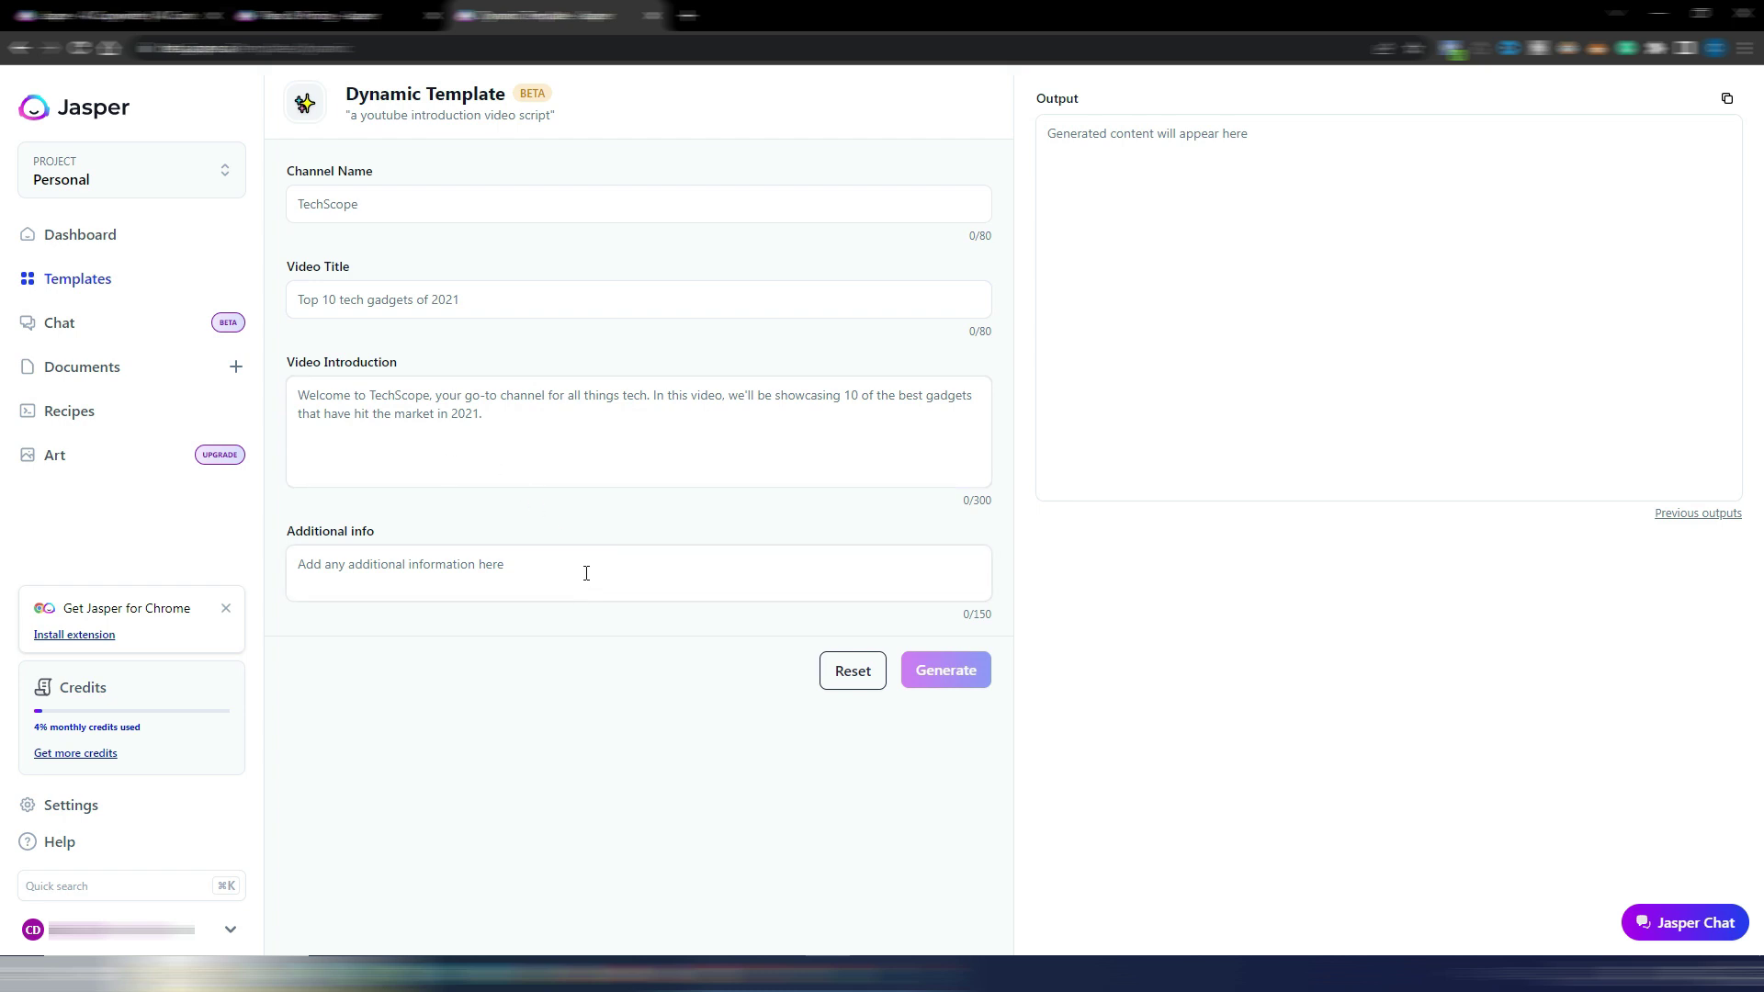
click(853, 670)
Create a 'tv commercial script' template with product, target audience and call-to-action fields.
click(904, 489)
text(tv commercial script)
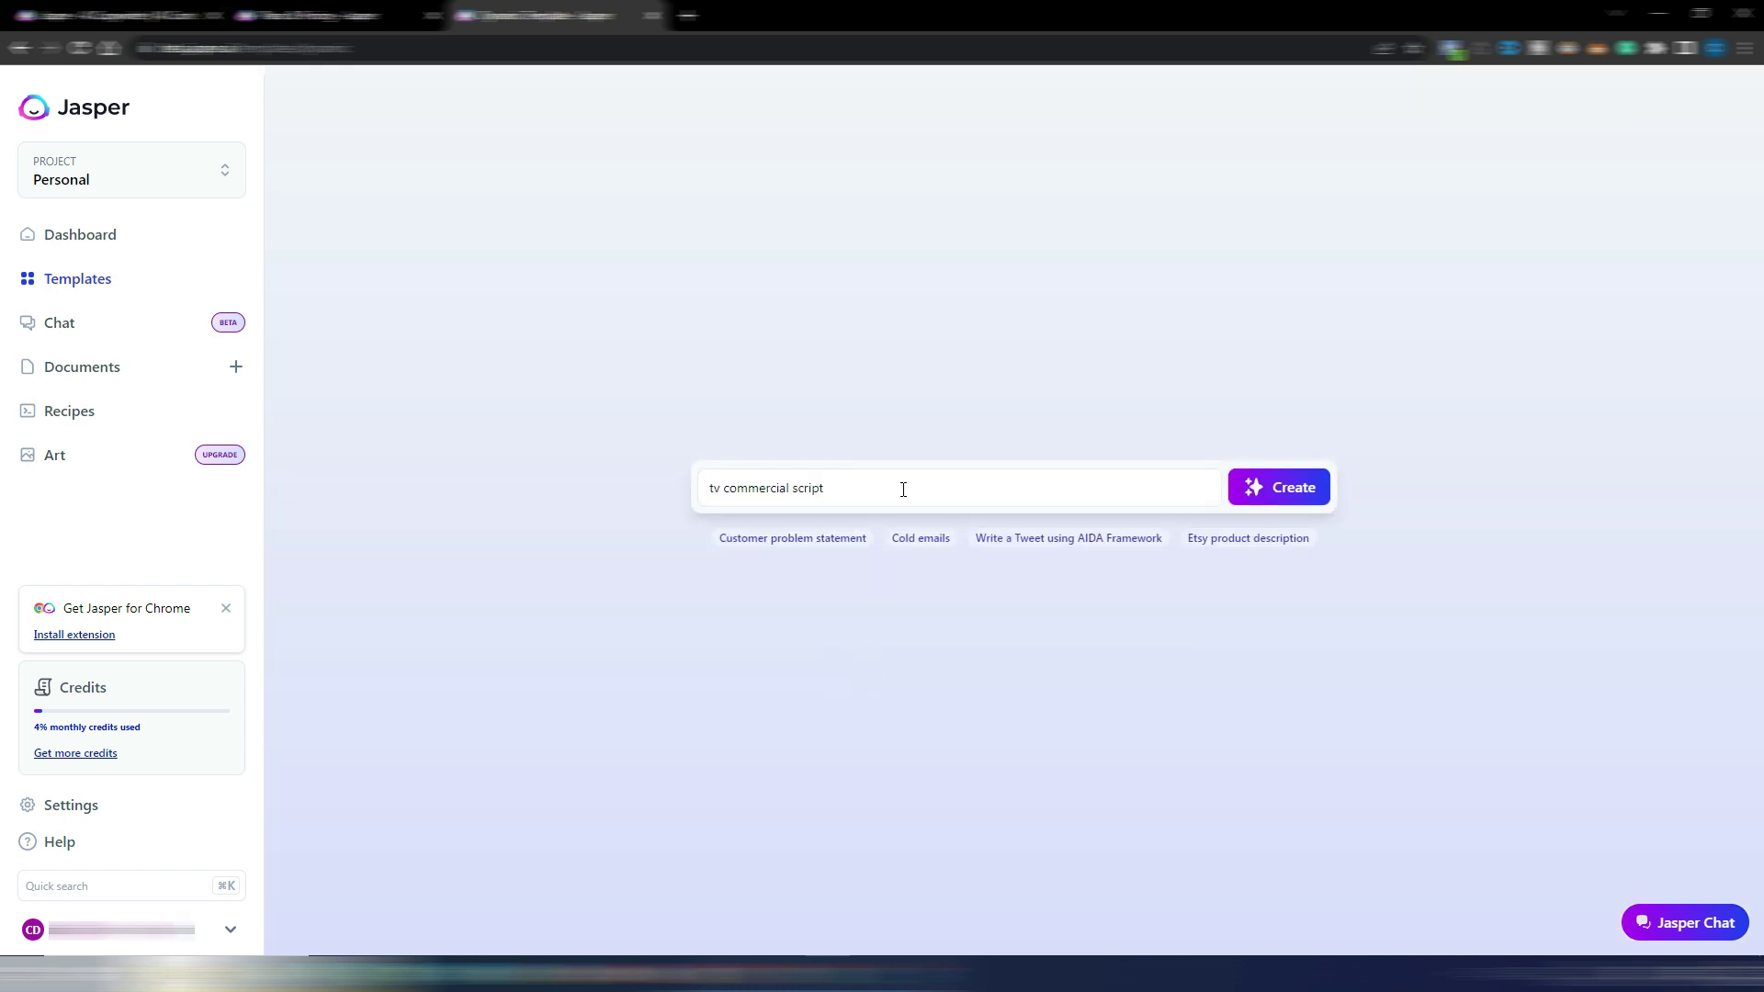
click(1246, 488)
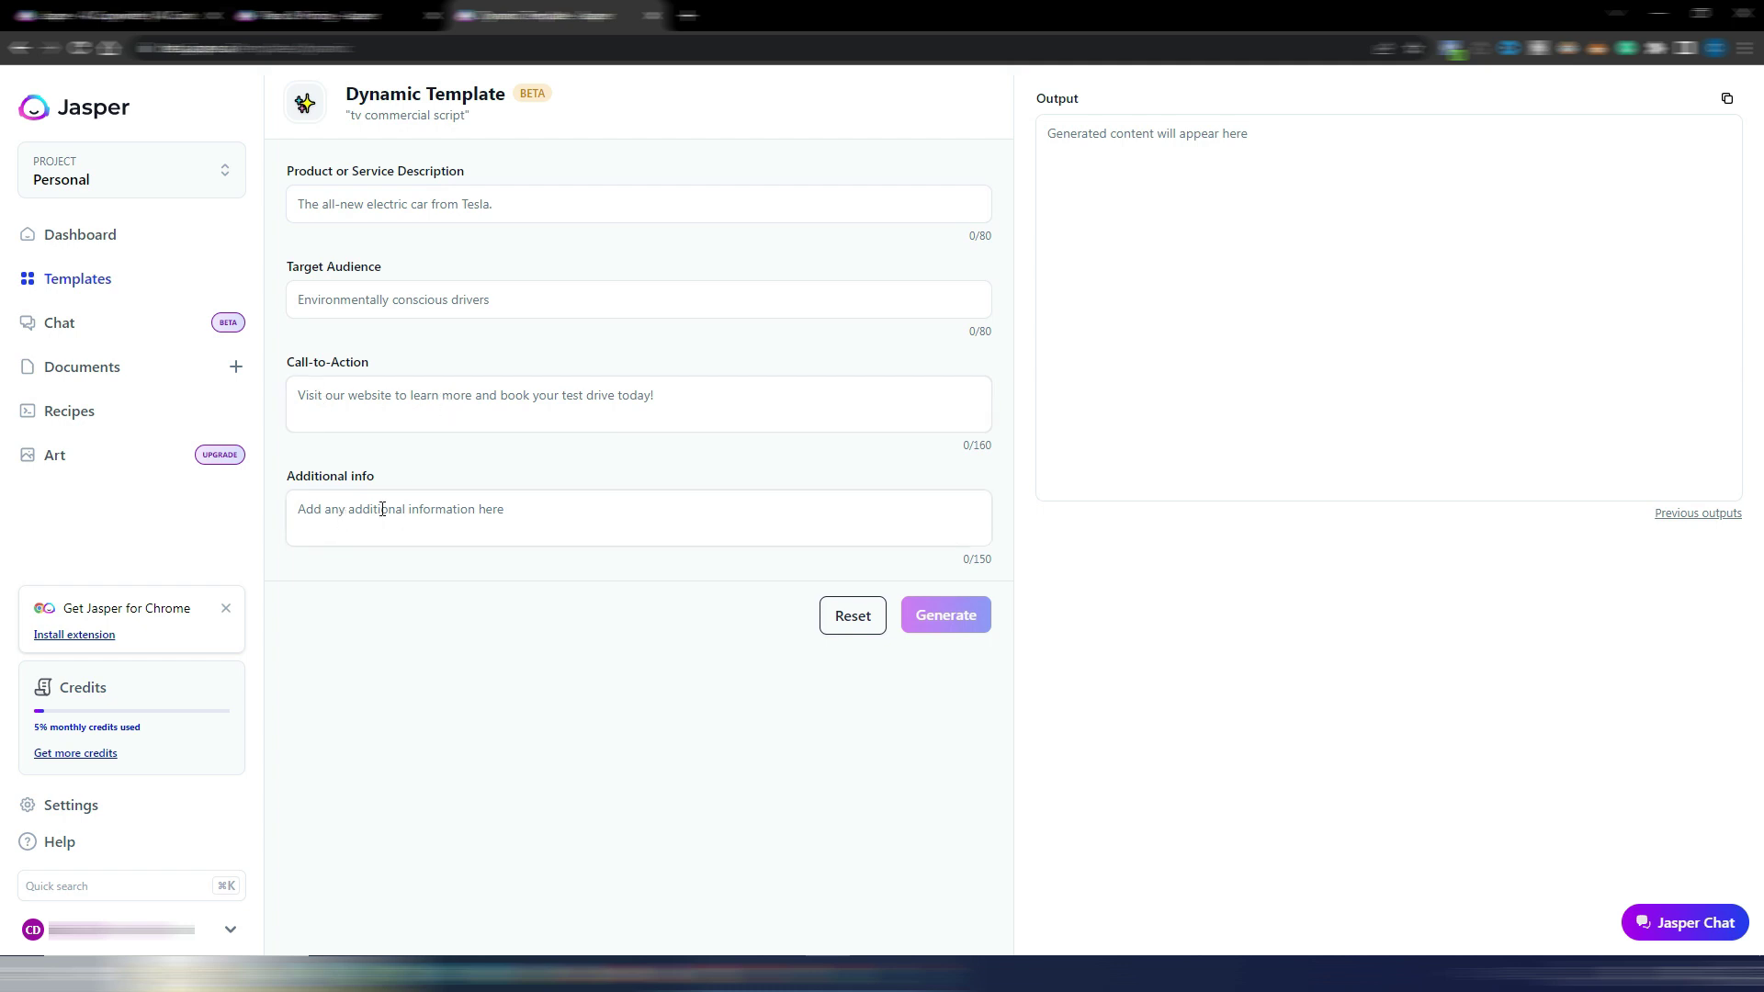
click(557, 517)
Generate templates for 'a youtube video conclusion script' and then 'comparison blog post'.
click(859, 622)
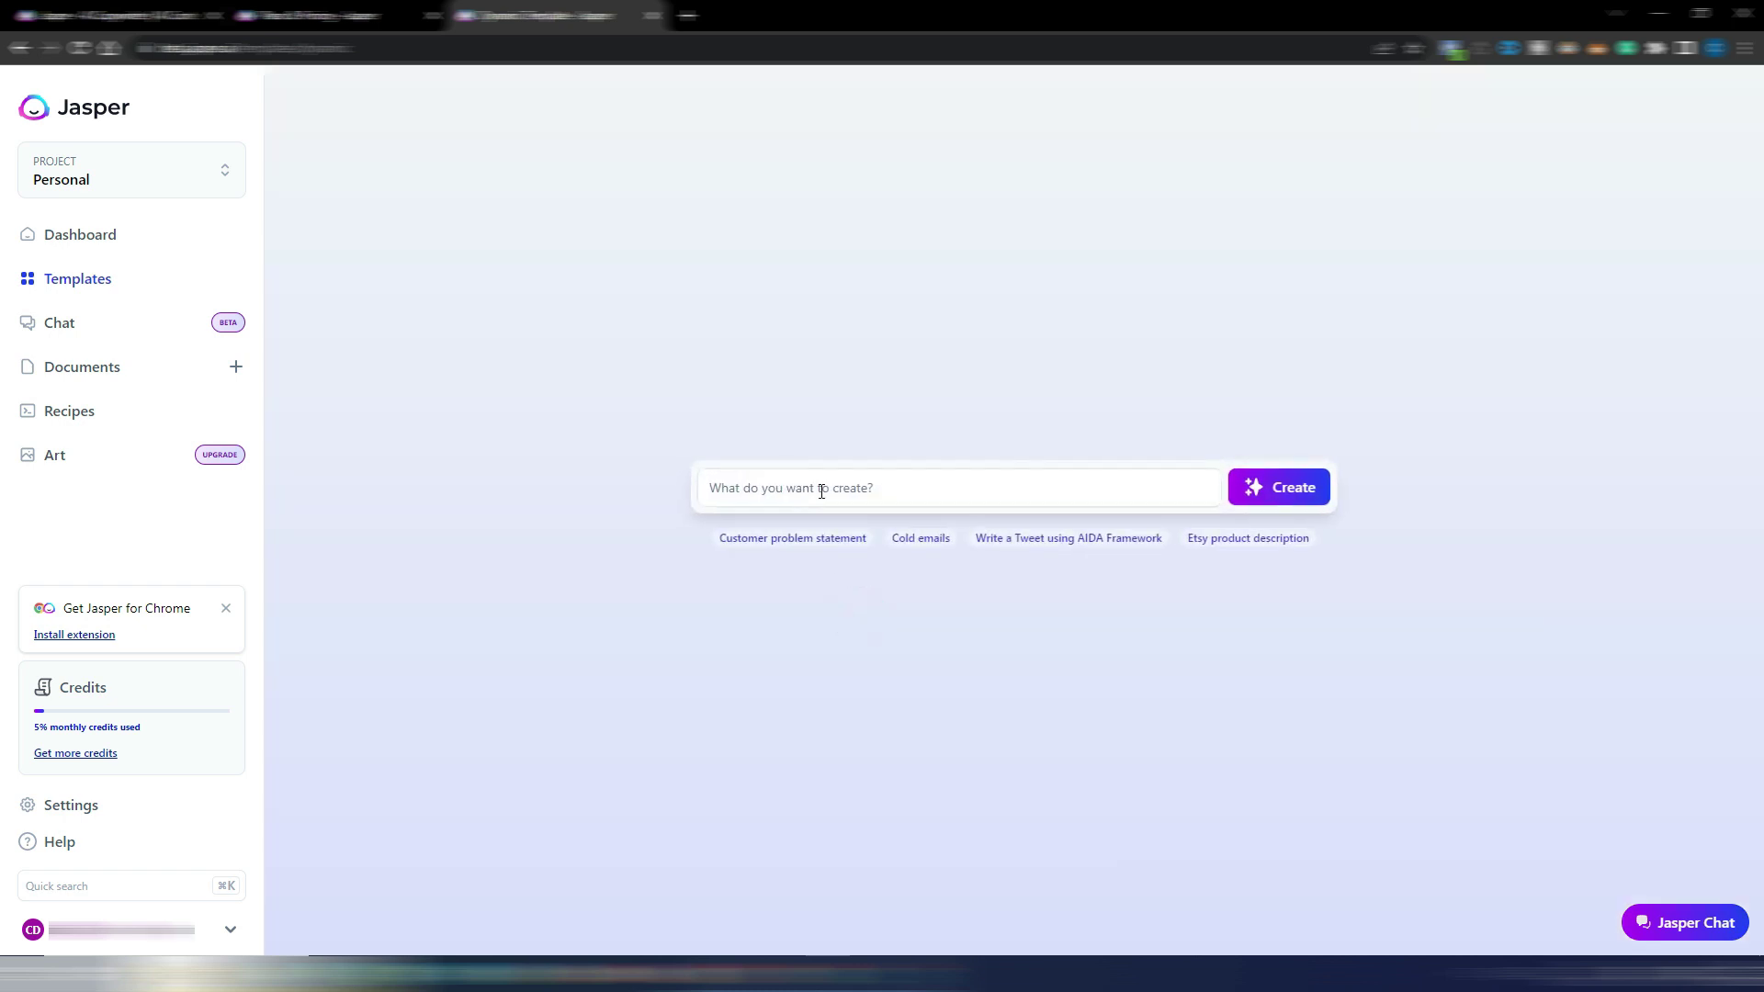
click(864, 484)
click(934, 389)
text(a youtube video conclusion script)
click(1290, 492)
click(1290, 489)
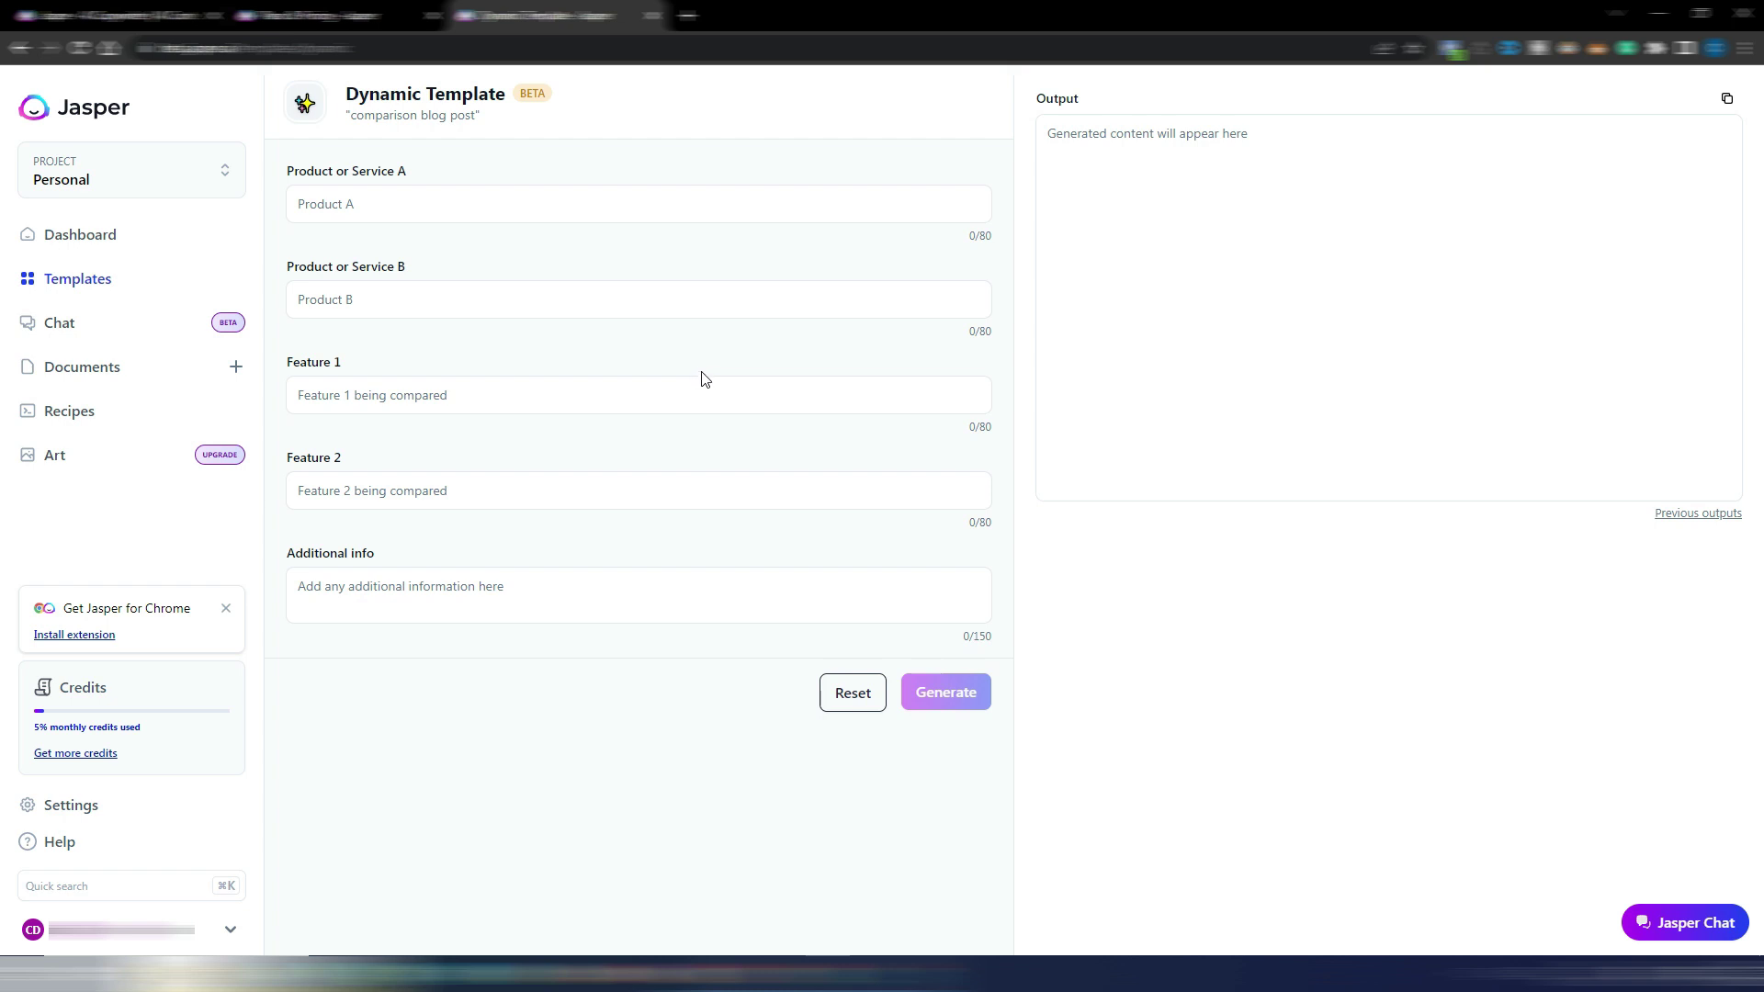
Reset the dynamic template and generate one from the prompt 'a 10 items listicle article'.
click(866, 695)
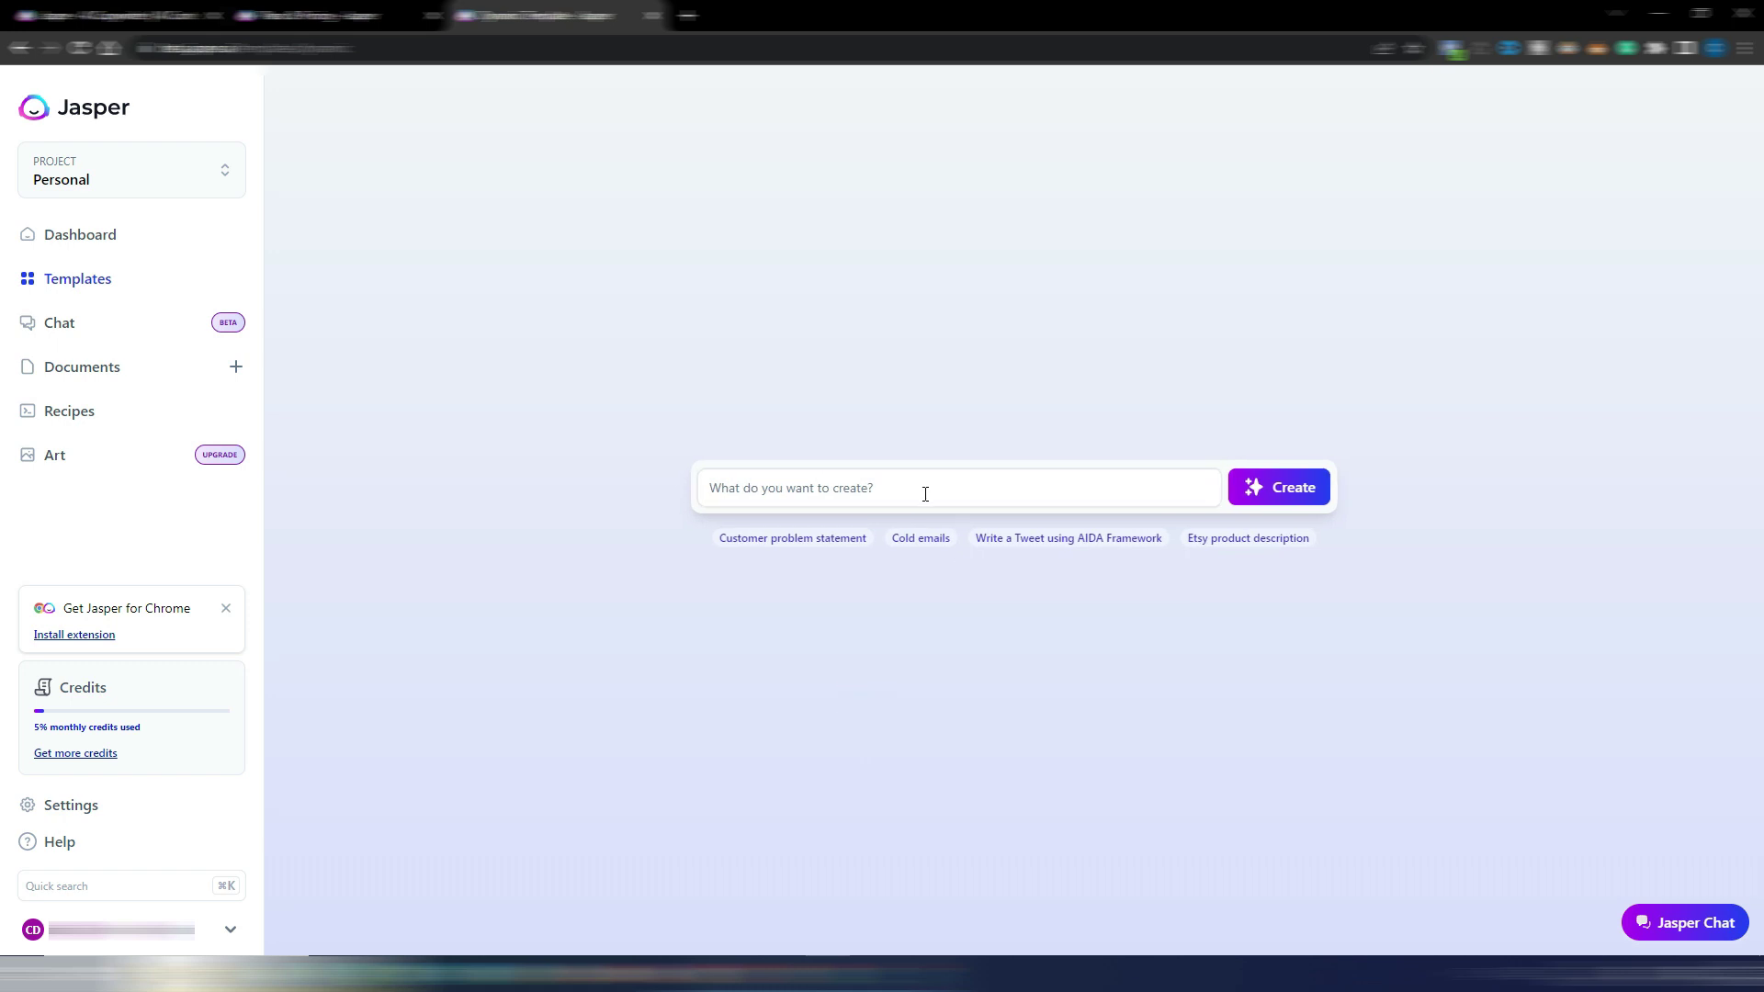
text(a 10 items listicle article)
click(1280, 497)
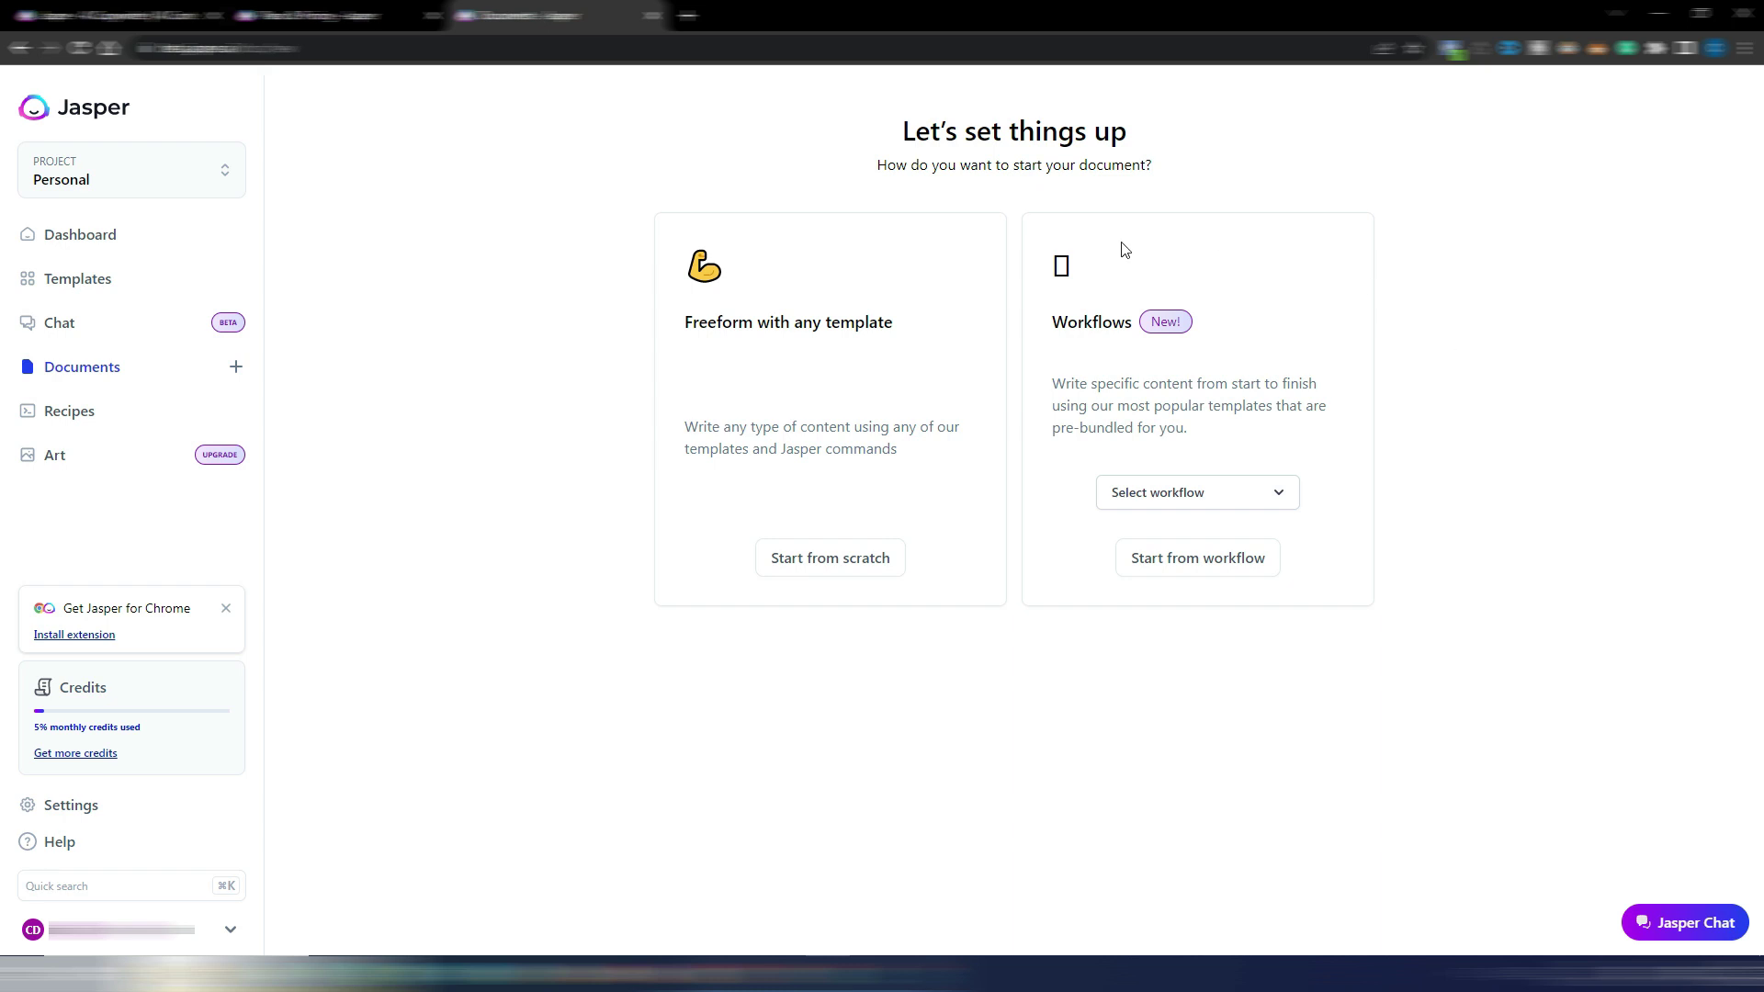
Browse the Select workflow list, then return to the Jasper pricing page tab.
click(1285, 496)
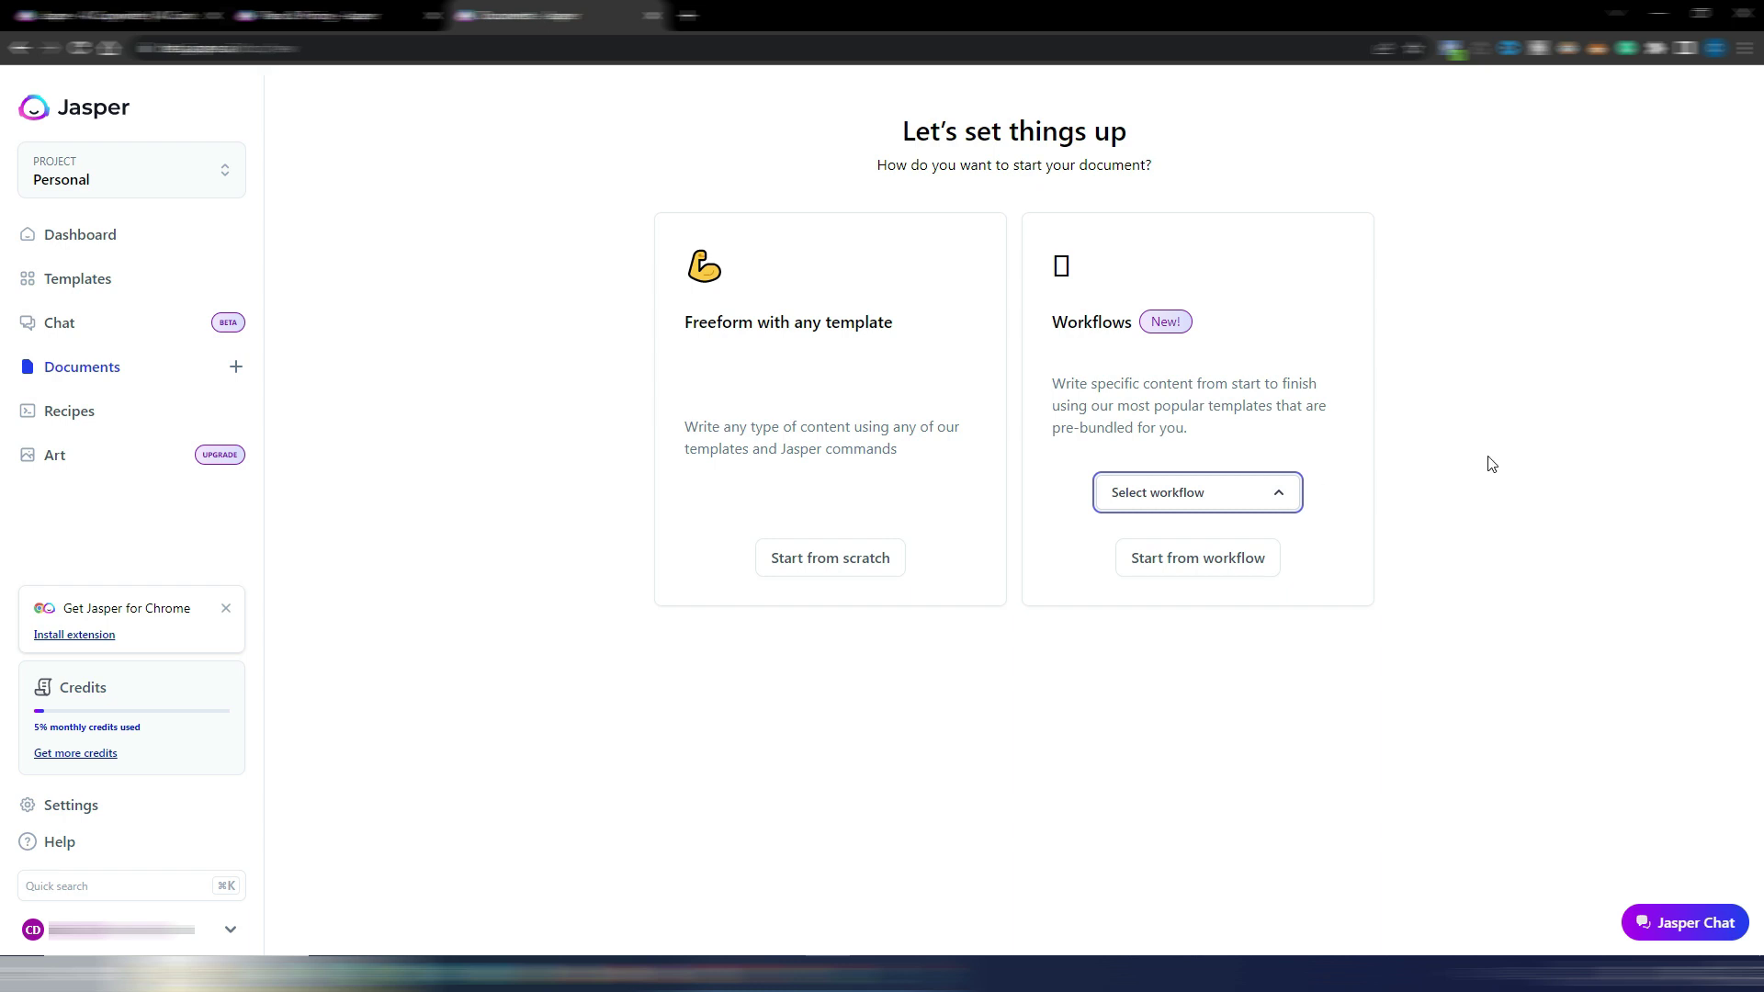
click(1265, 489)
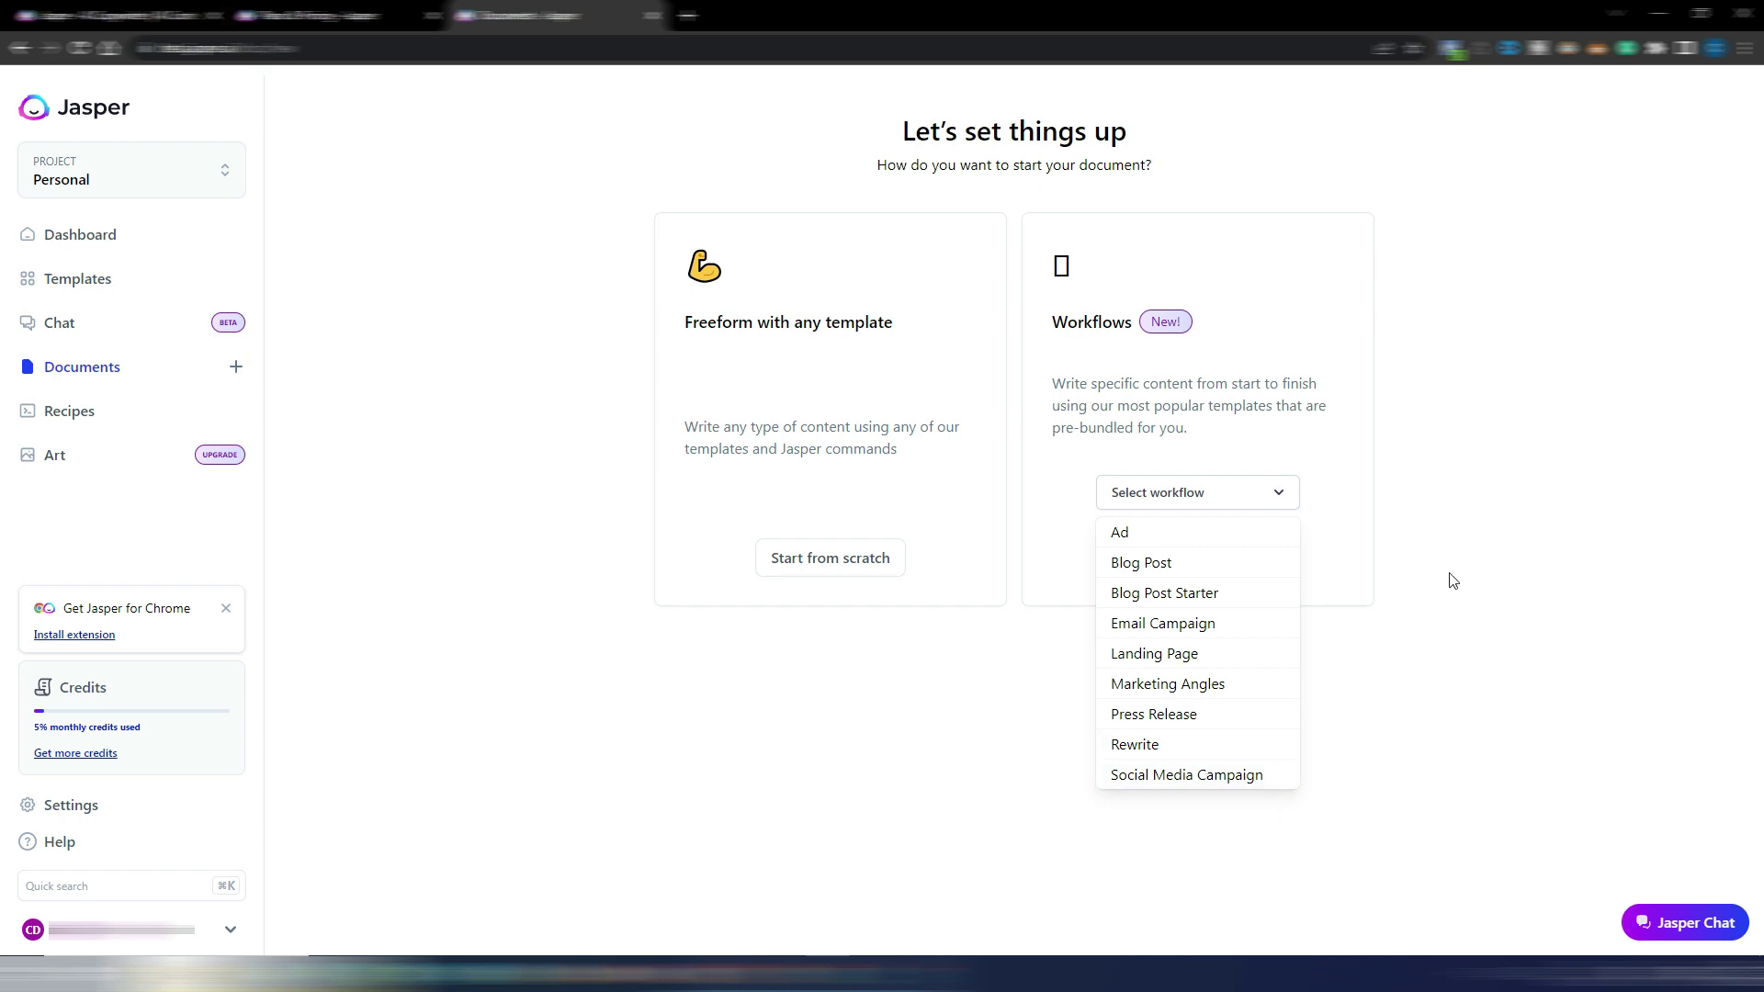
key(ctrl+shift+Tab)
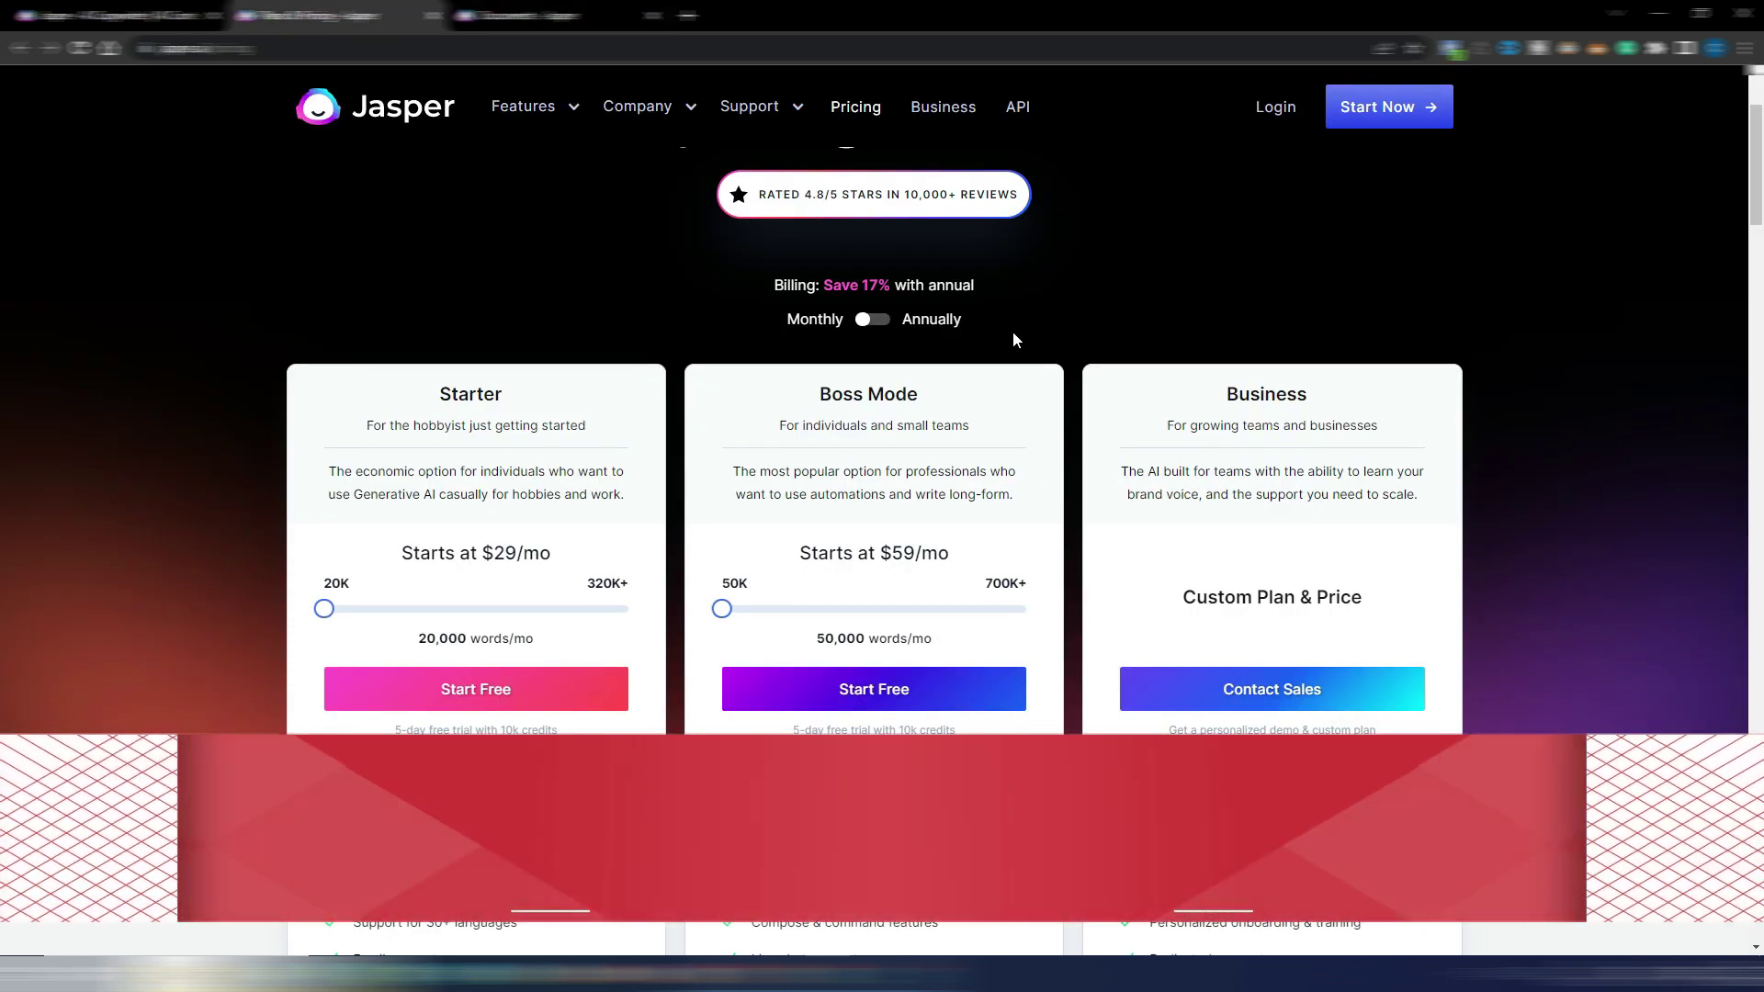
scroll(1087, 365, down, 2)
scroll(1087, 366, down, 1)
scroll(1089, 366, up, 2)
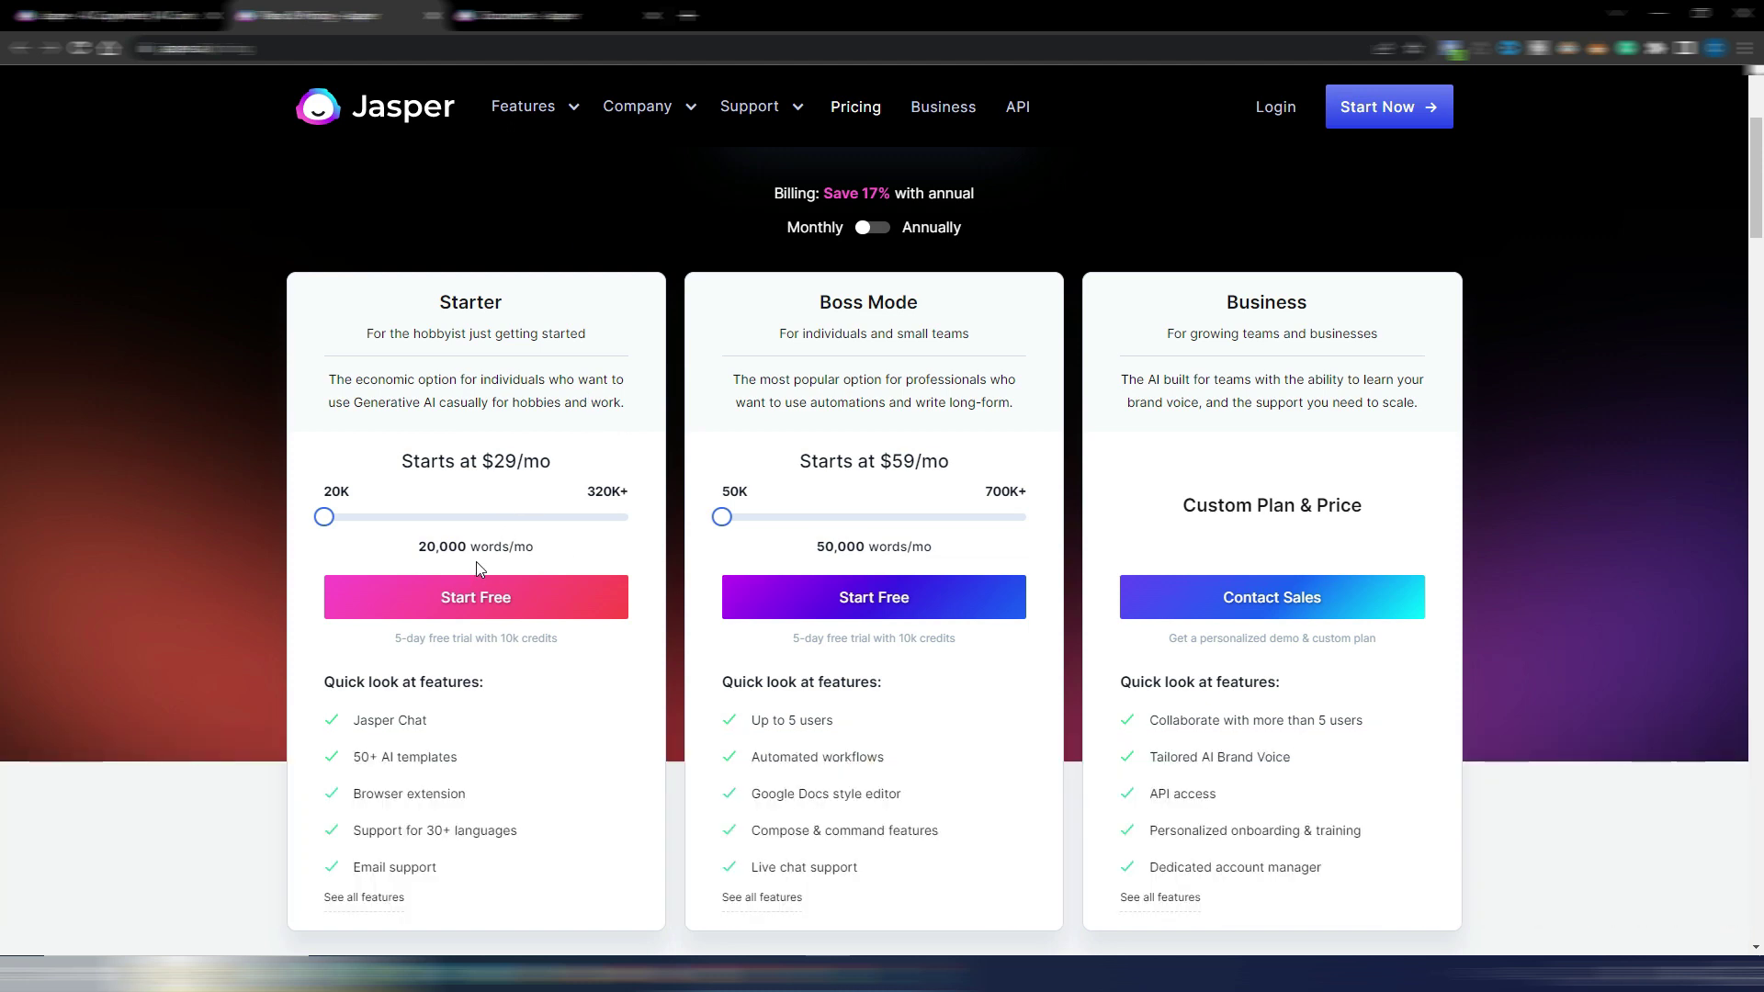
scroll(644, 593, down, 1)
mouse_move(567, 643)
mouse_move(555, 684)
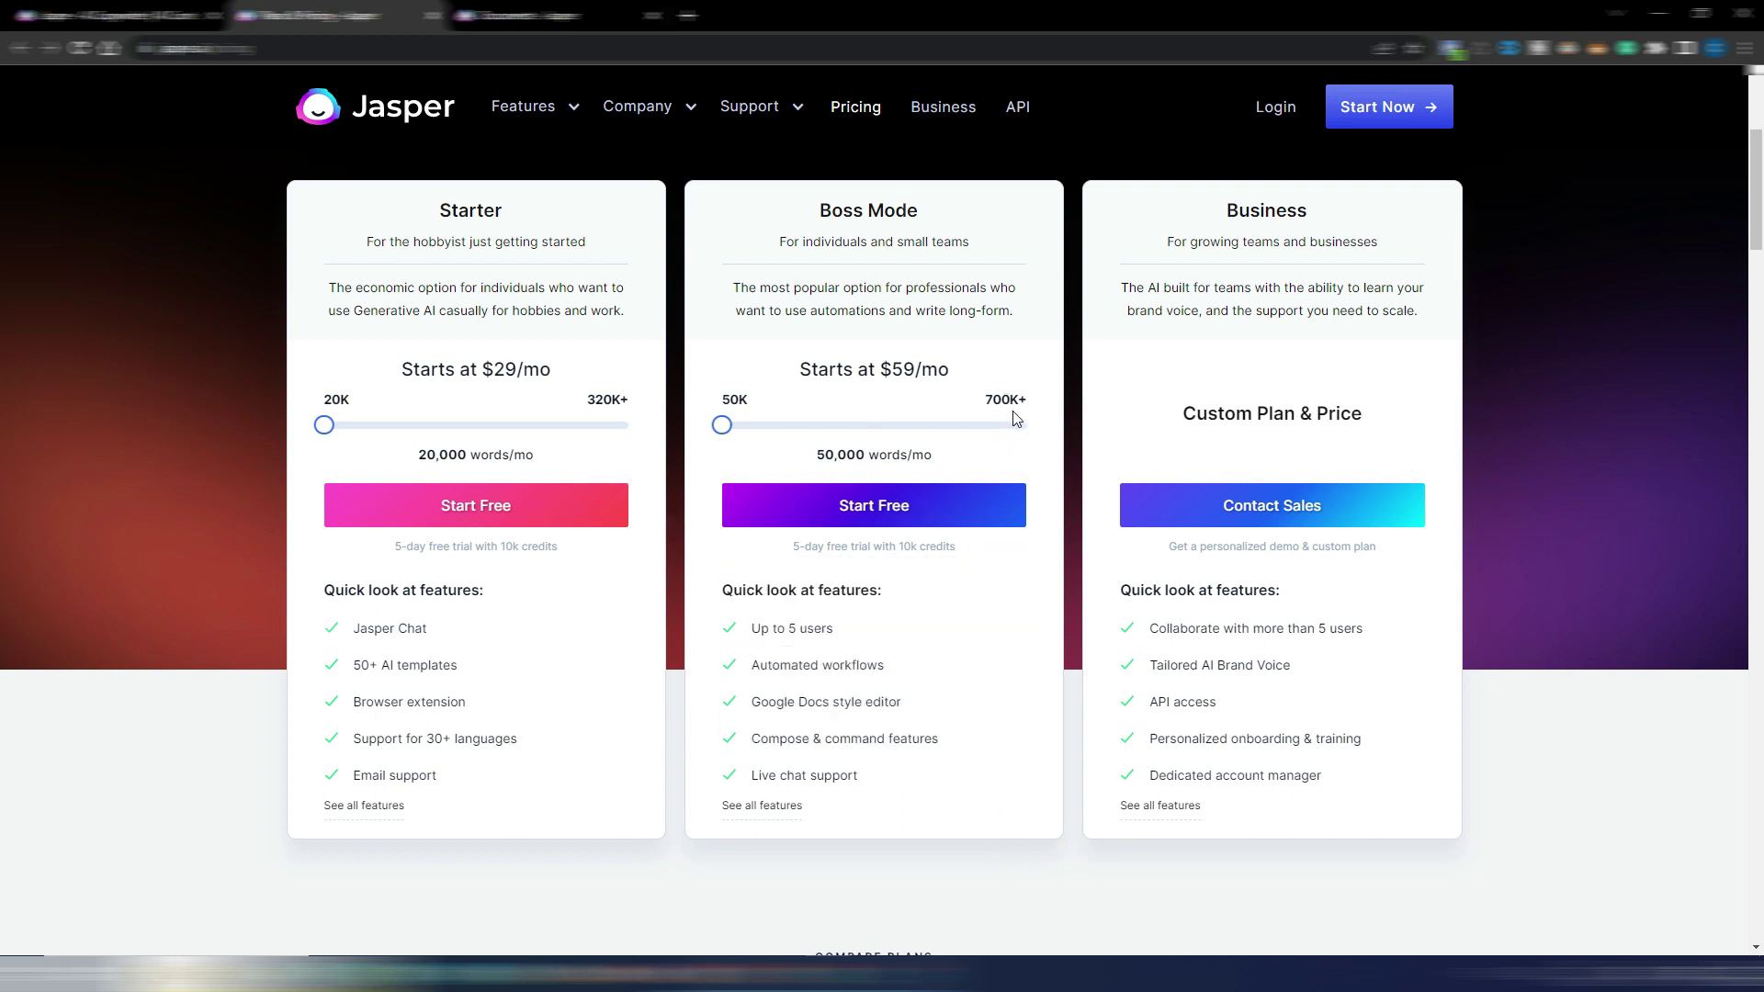
mouse_move(986, 670)
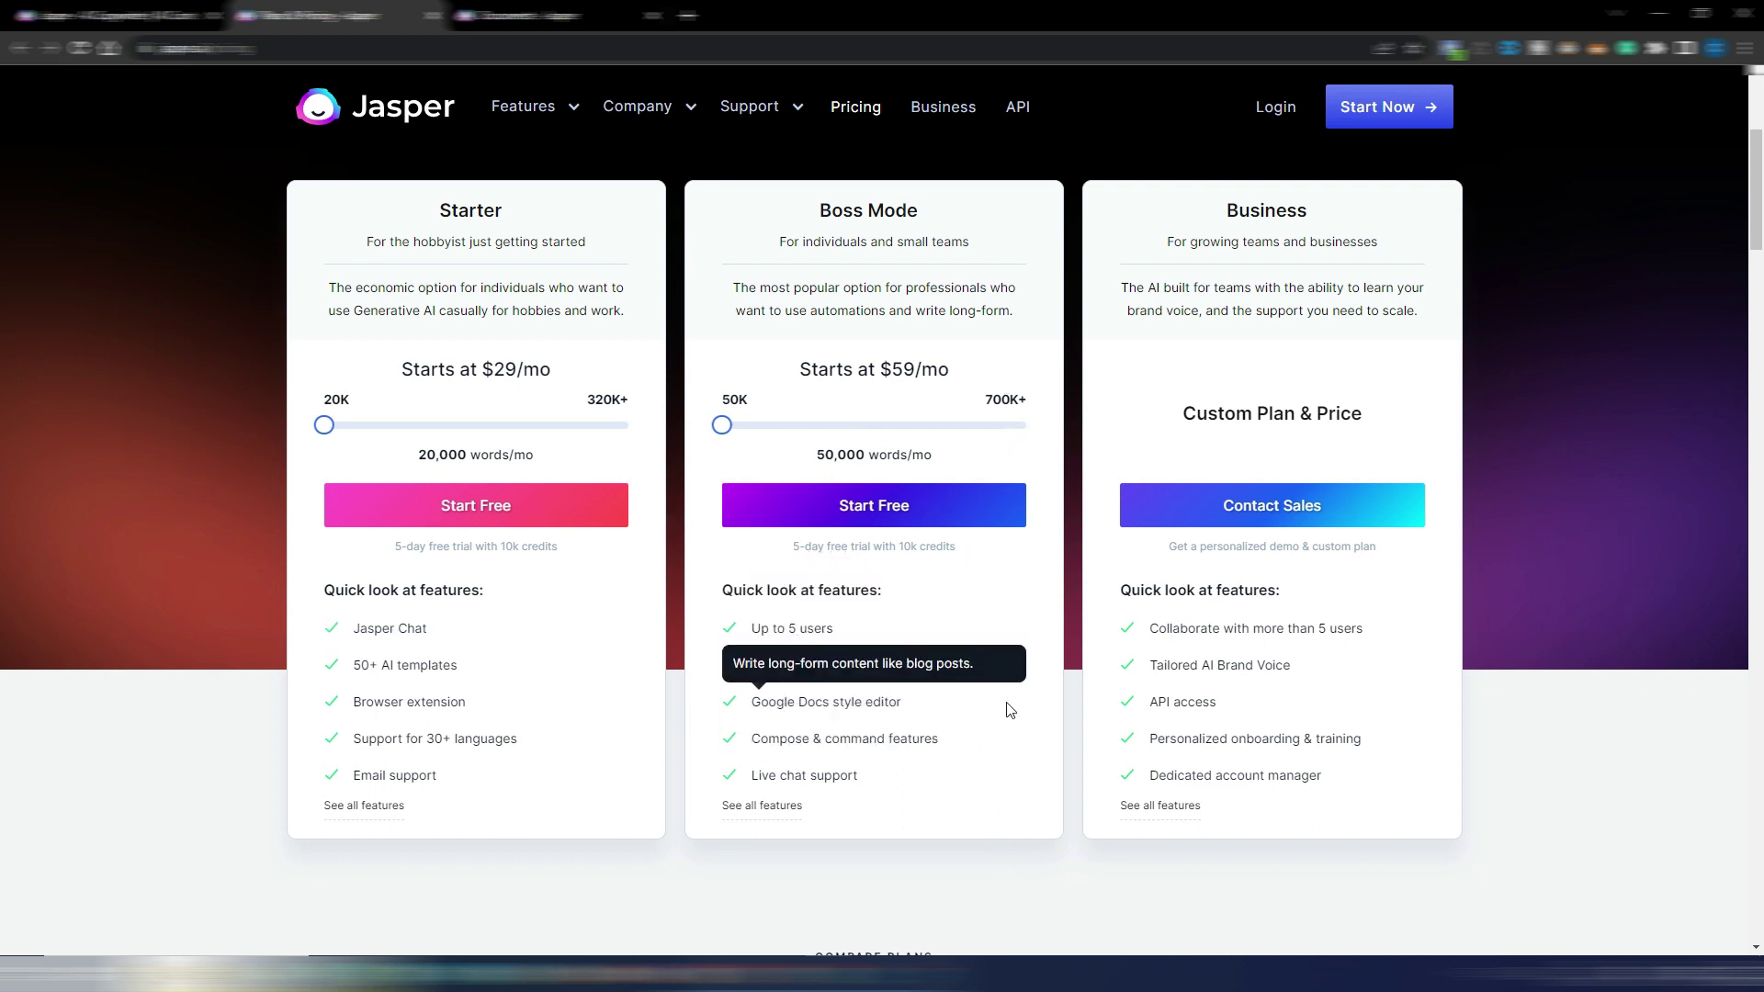
mouse_move(981, 749)
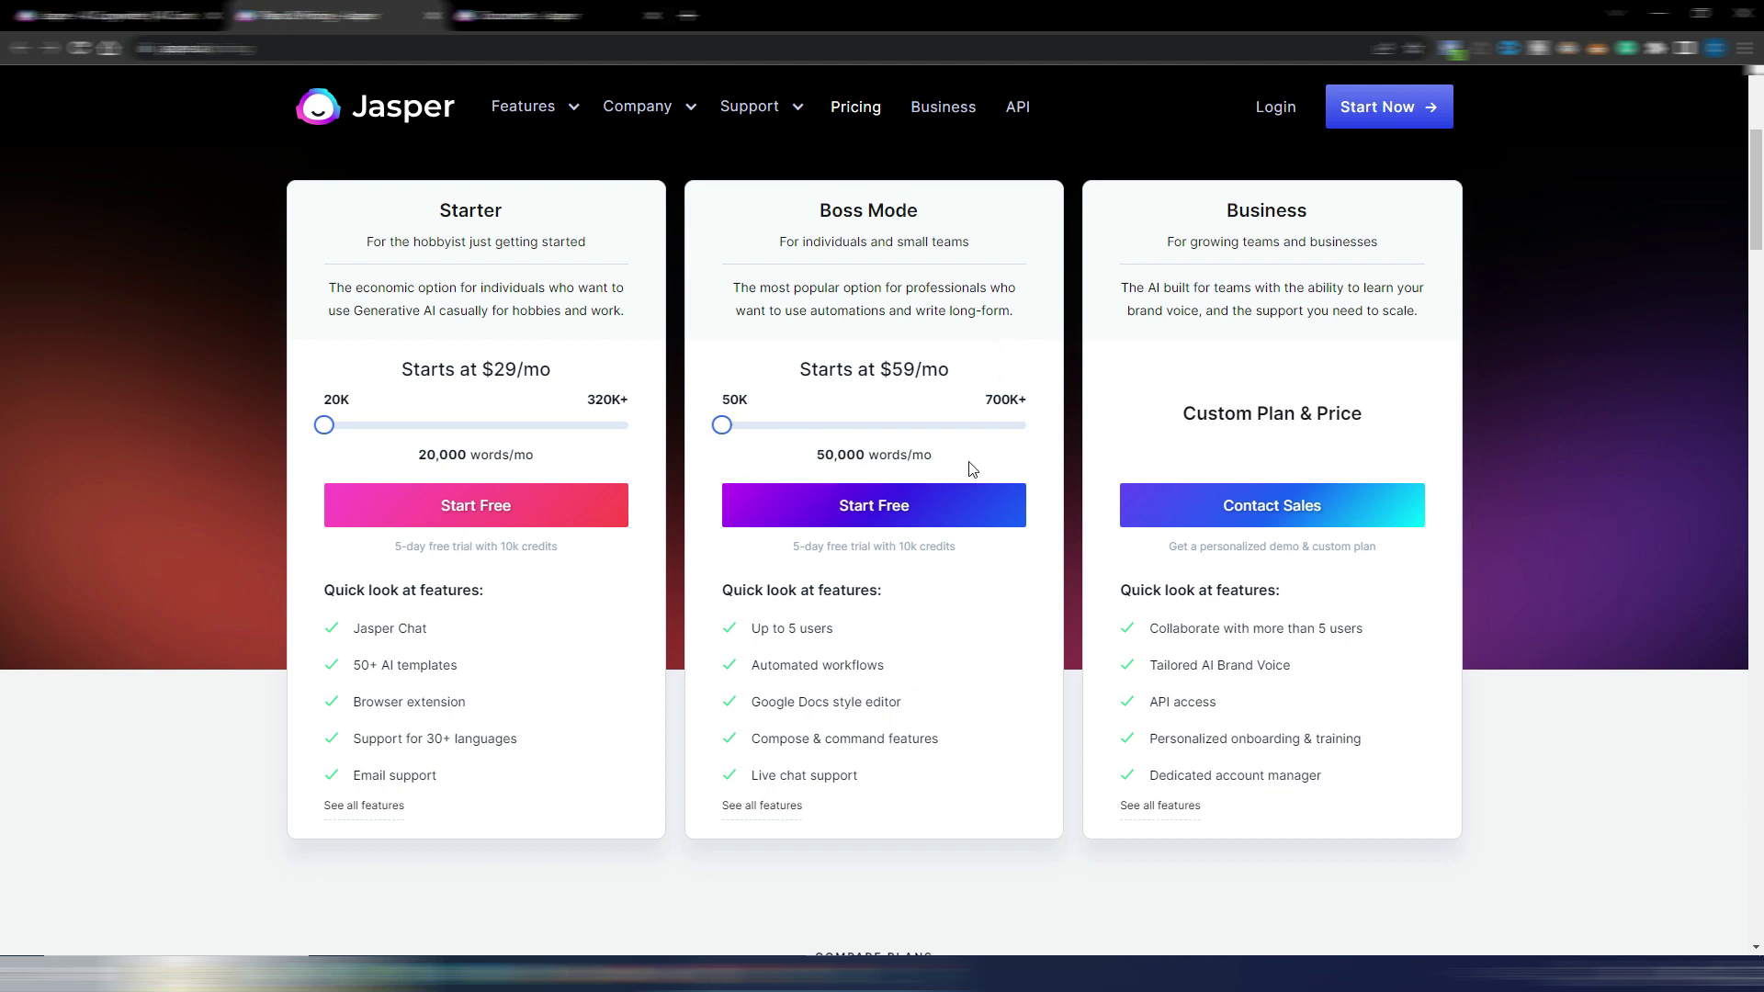
scroll(1085, 453, up, 4)
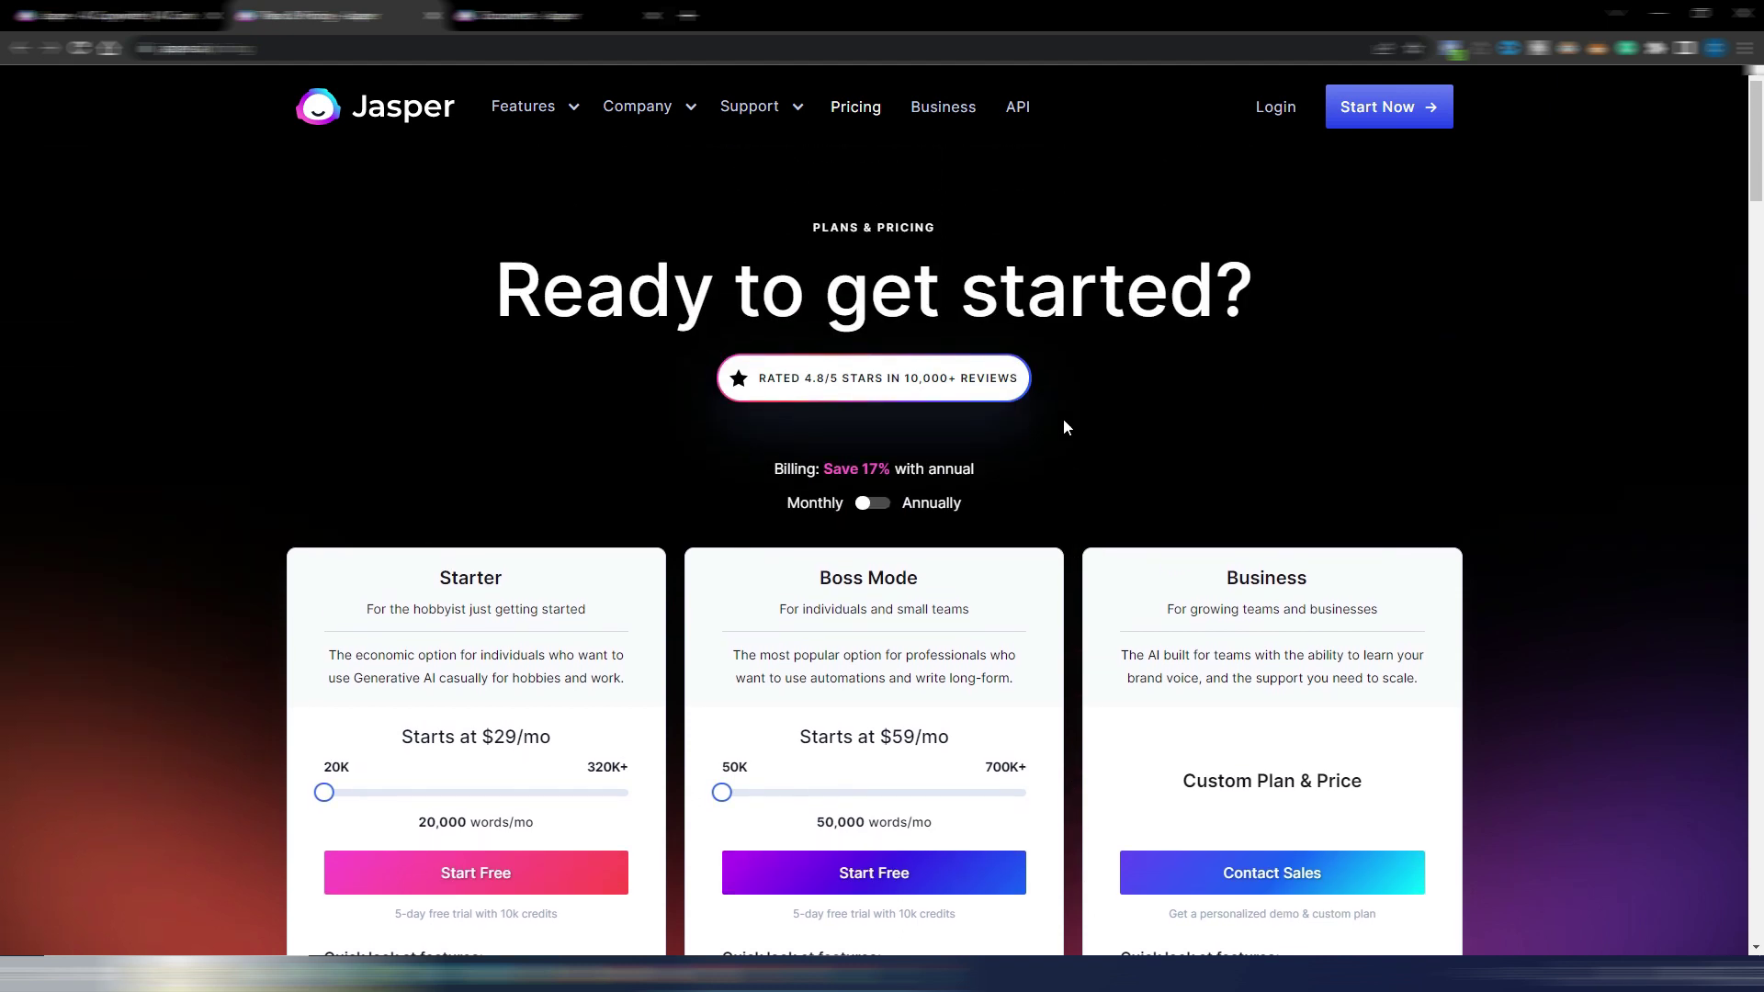